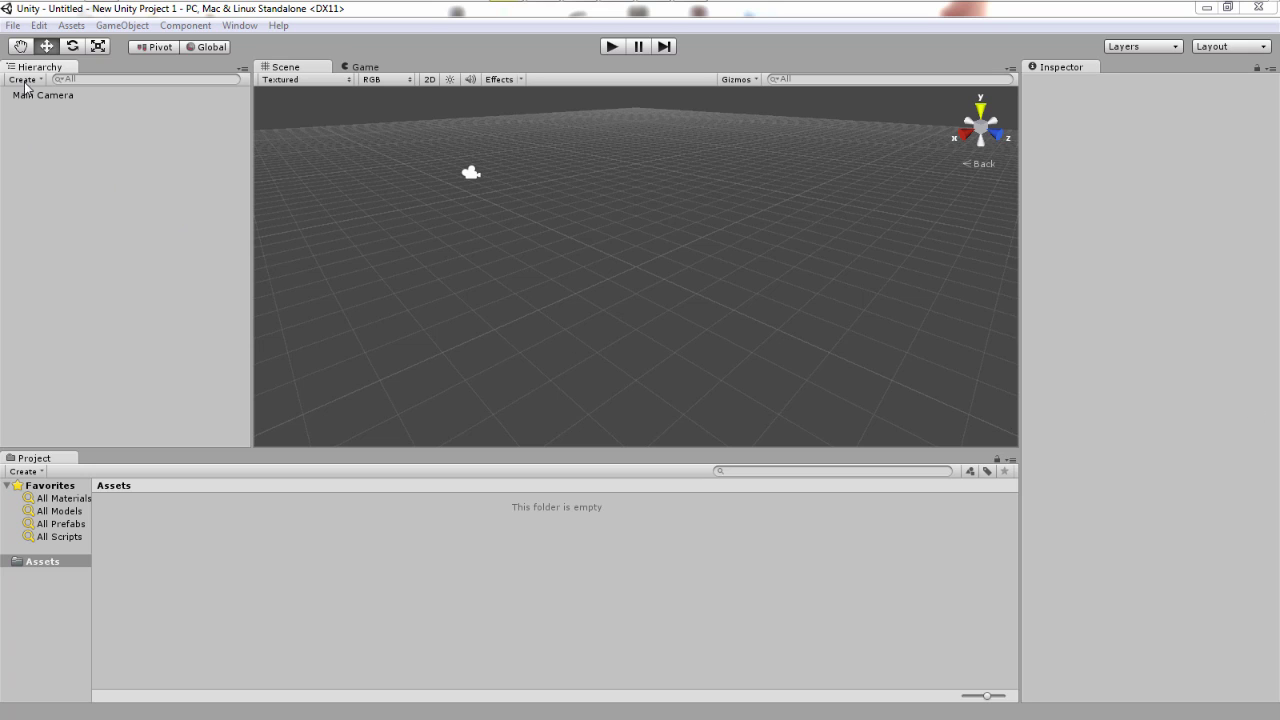
# Start a new Unity project and close the project wizard.
pyautogui.click(16, 26)
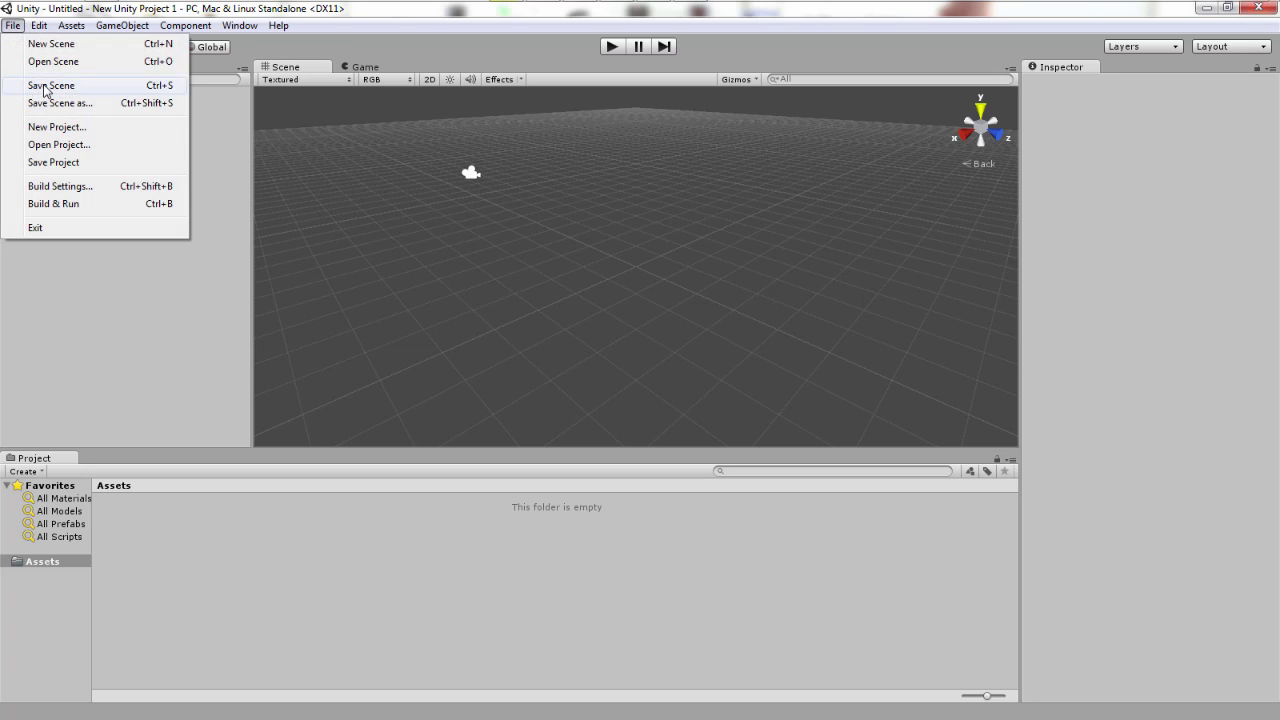
pyautogui.click(81, 126)
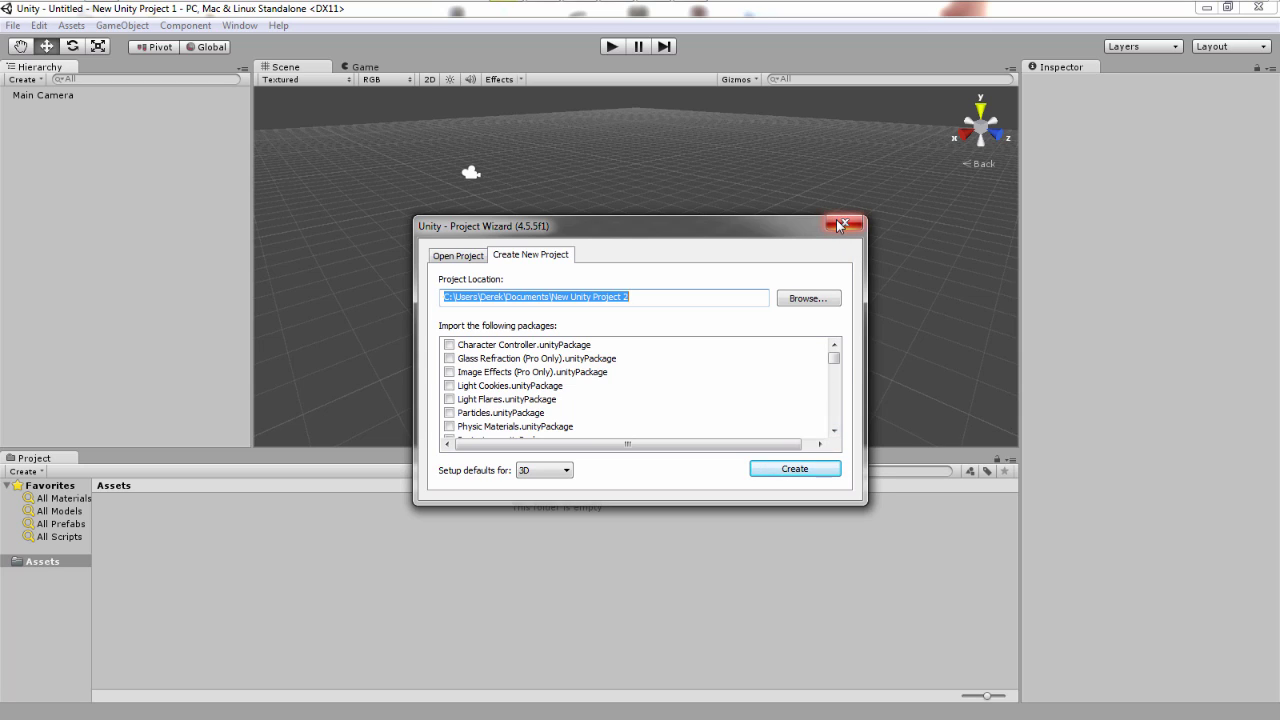
pyautogui.click(838, 222)
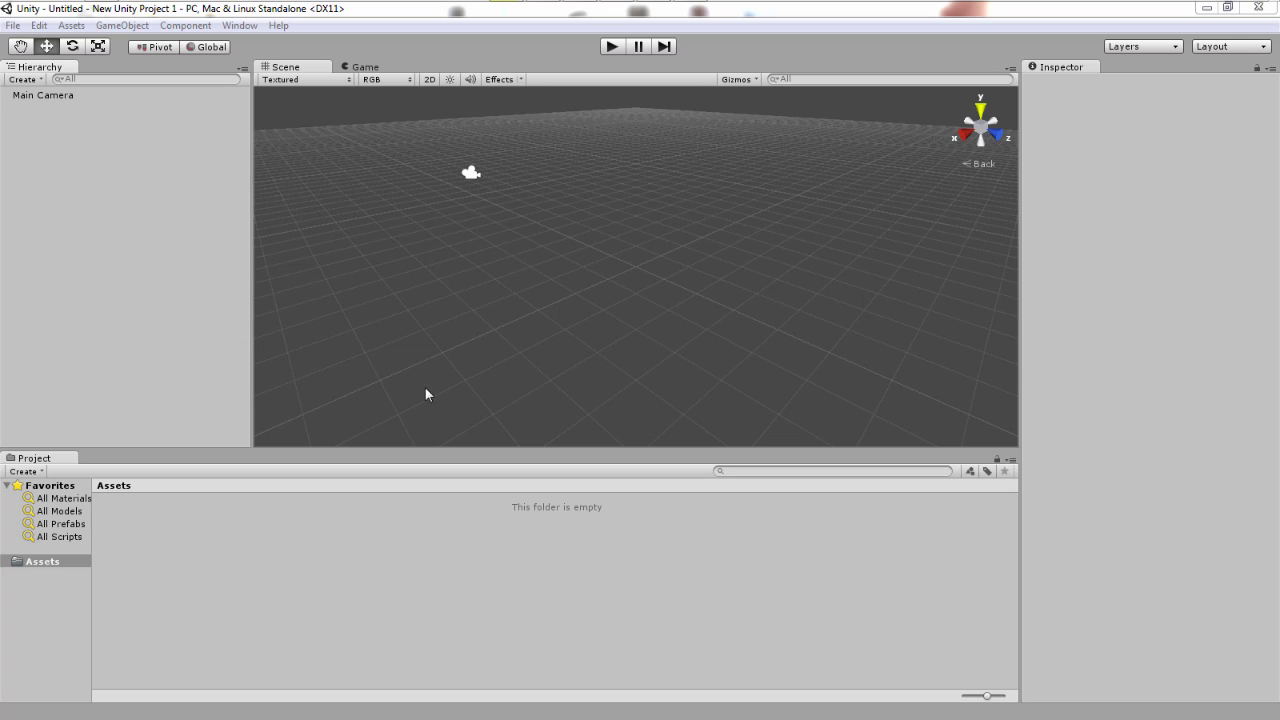
# Add a cube to the scene from the GameObject menu.
pyautogui.click(128, 27)
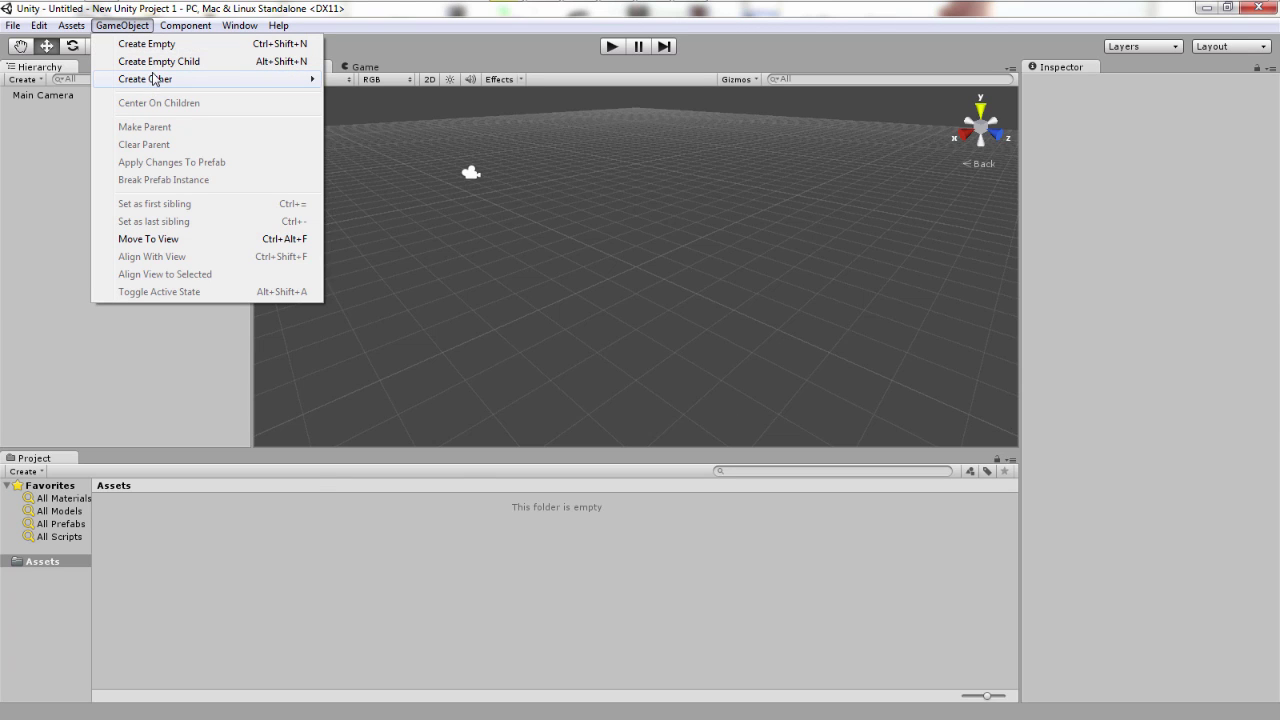
pyautogui.moveTo(158, 78)
pyautogui.click(393, 254)
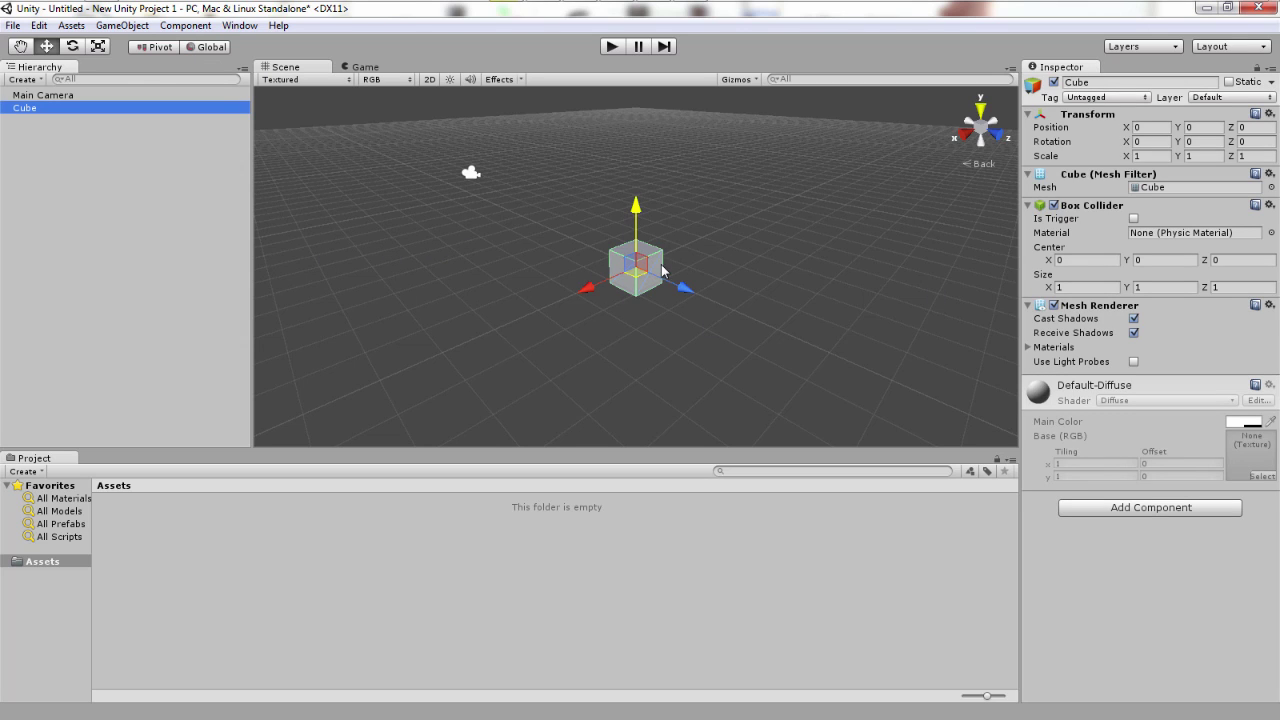
# Reset the cube's Transform to the origin and rename it Music.
pyautogui.click(34, 110)
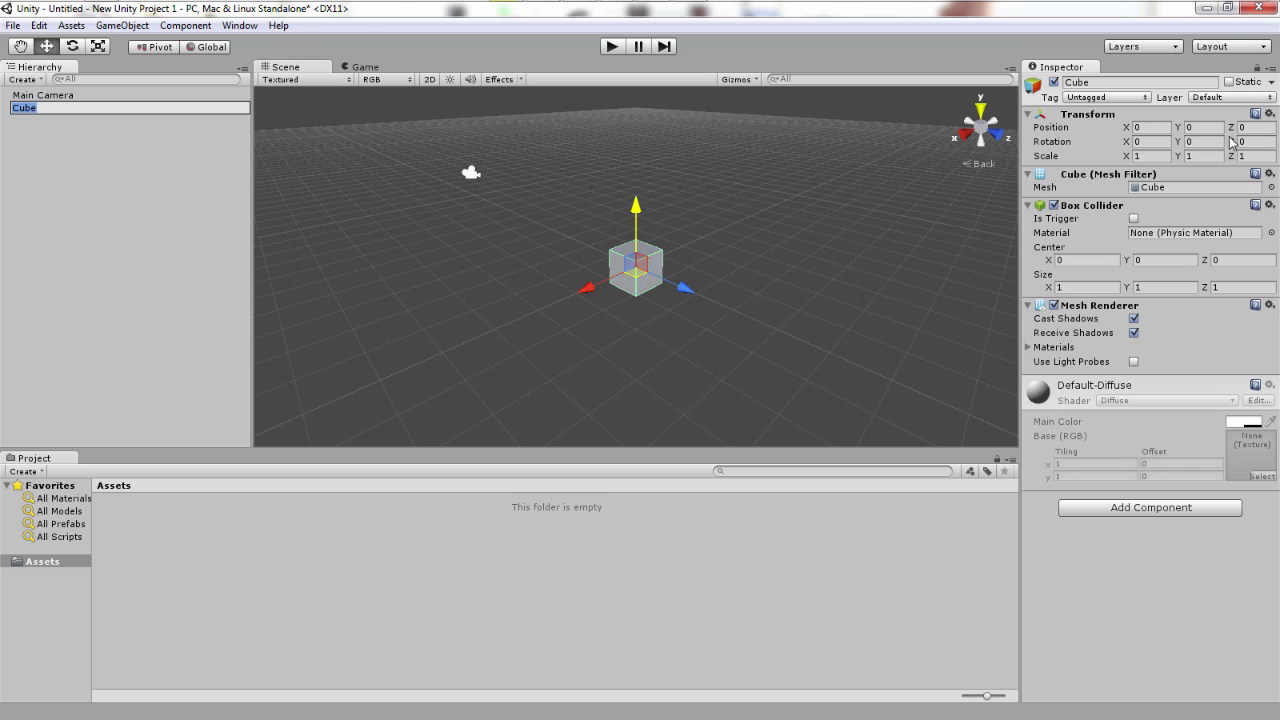
pyautogui.rightClick(1098, 118)
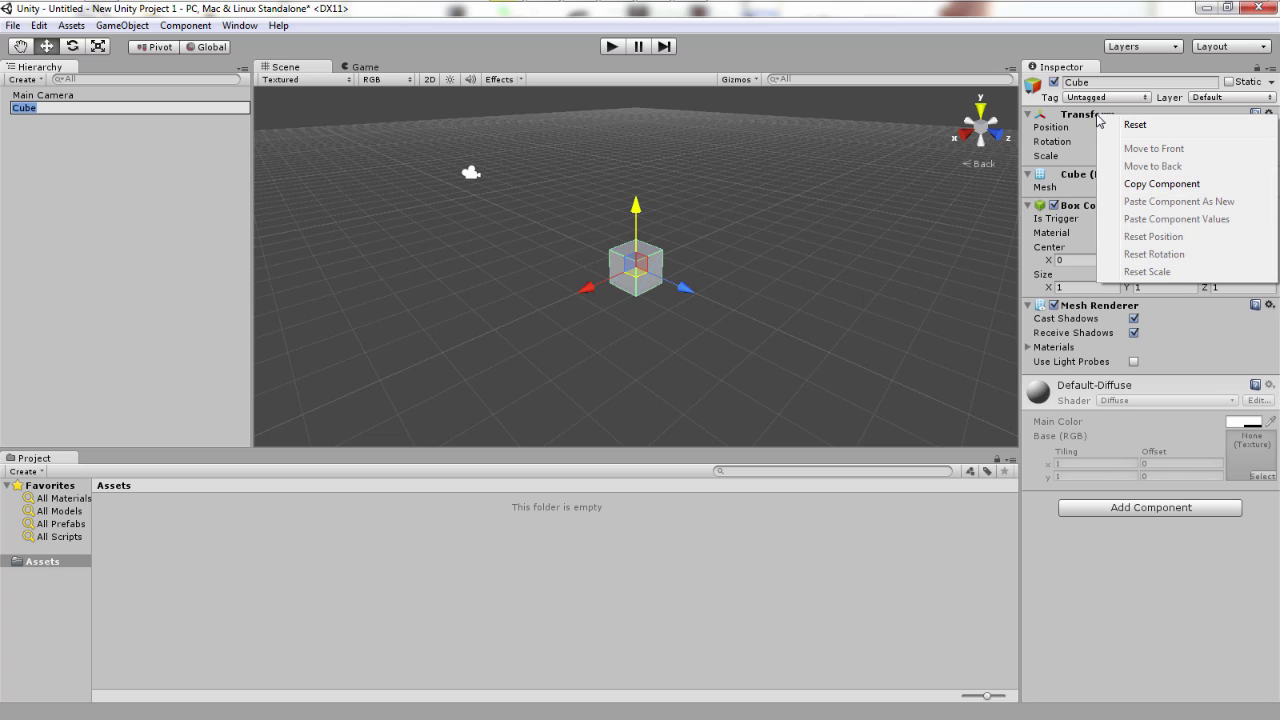
pyautogui.click(1132, 124)
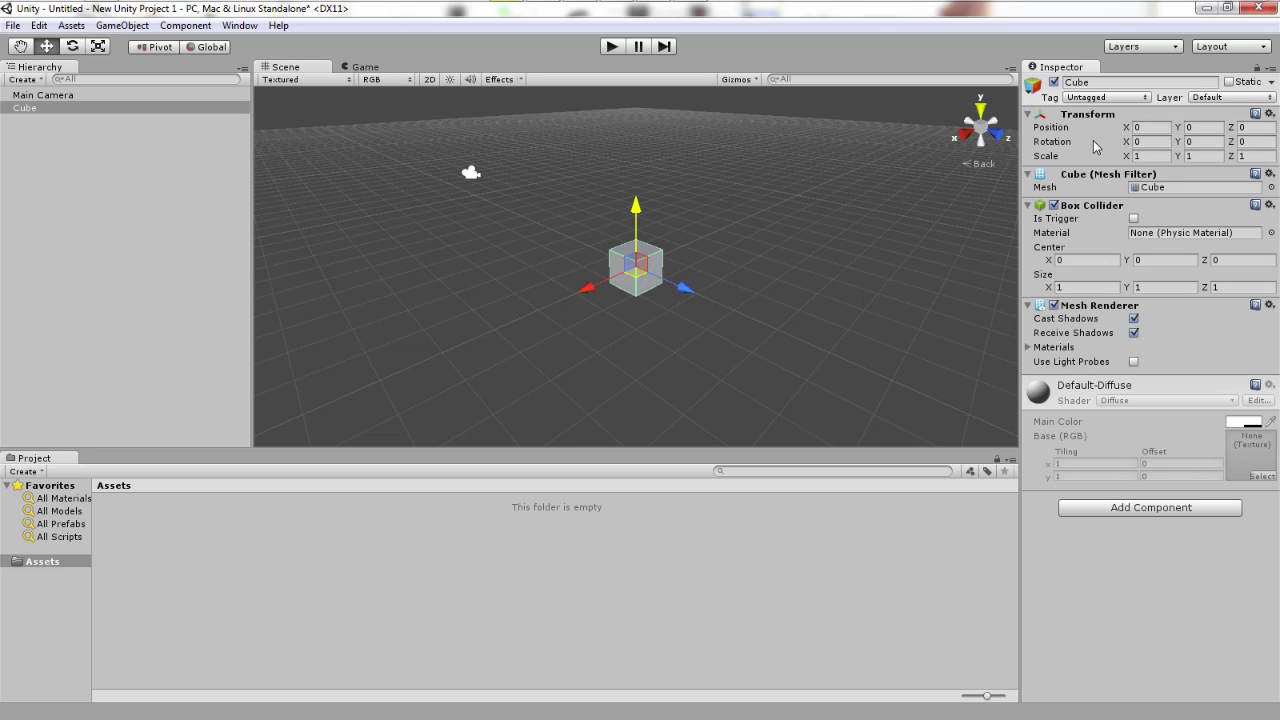
pyautogui.click(1110, 83)
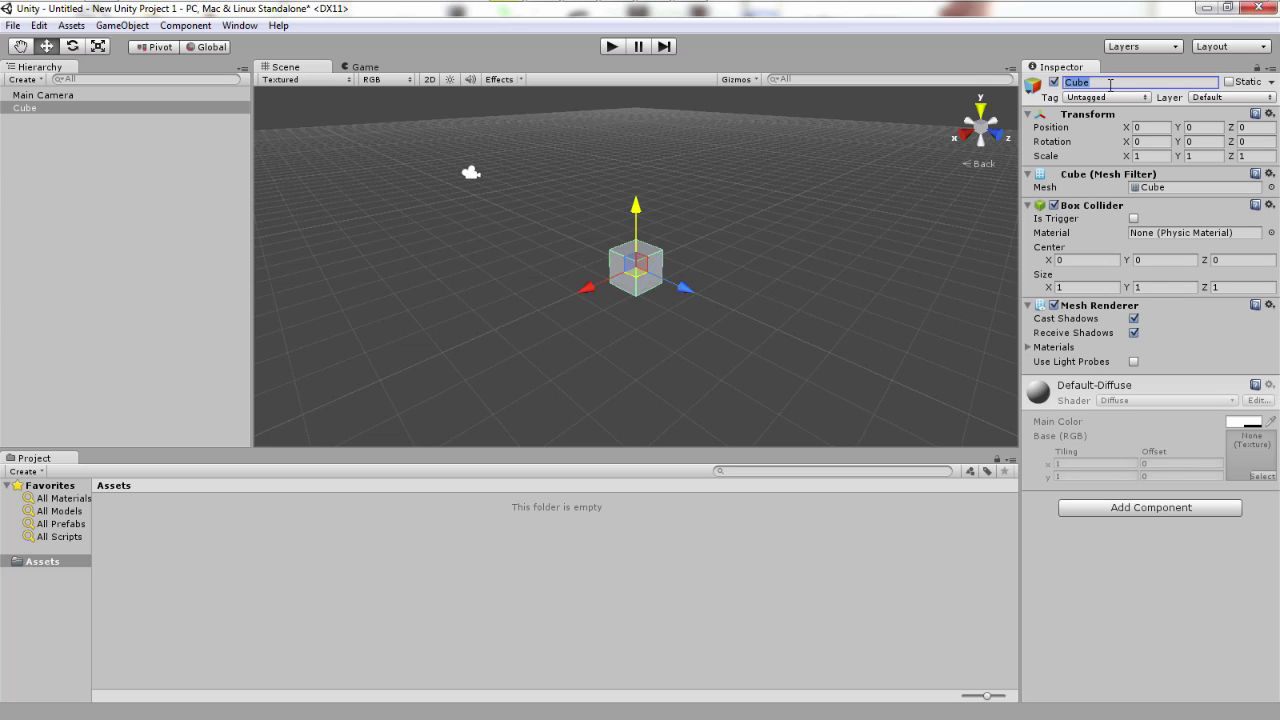
pyautogui.write('Music')
pyautogui.press('Return')
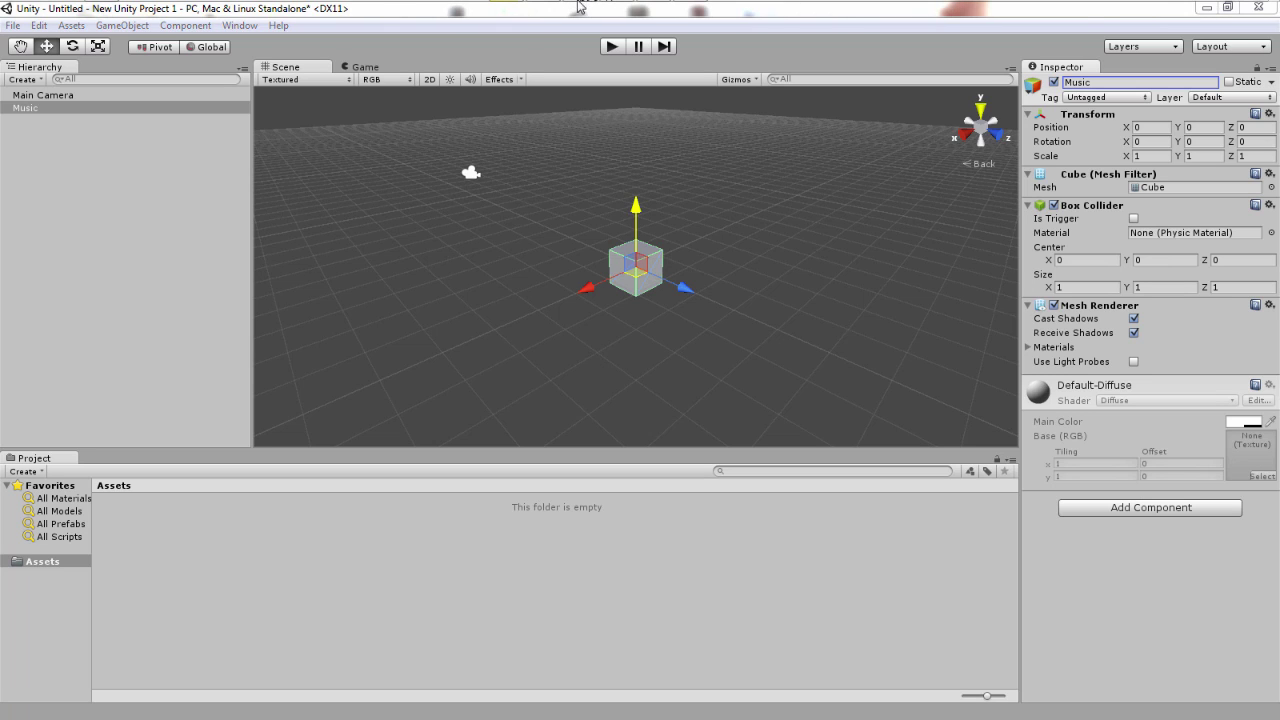
# Import 50 Cal Shells Drop.mp3 from the Sound Clips folder into Unity's Assets panel.
pyautogui.click(542, 12)
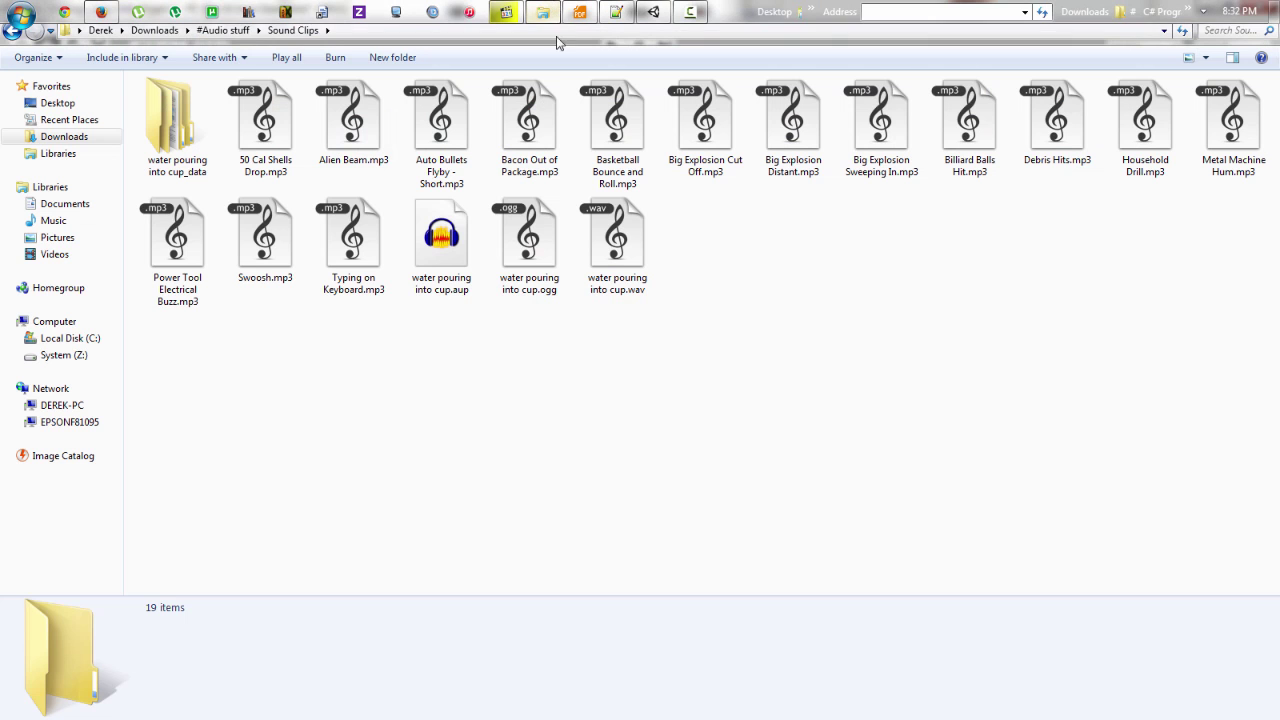
pyautogui.doubleClick(500, 16)
pyautogui.moveTo(797, 185); pyautogui.dragTo(254, 537)
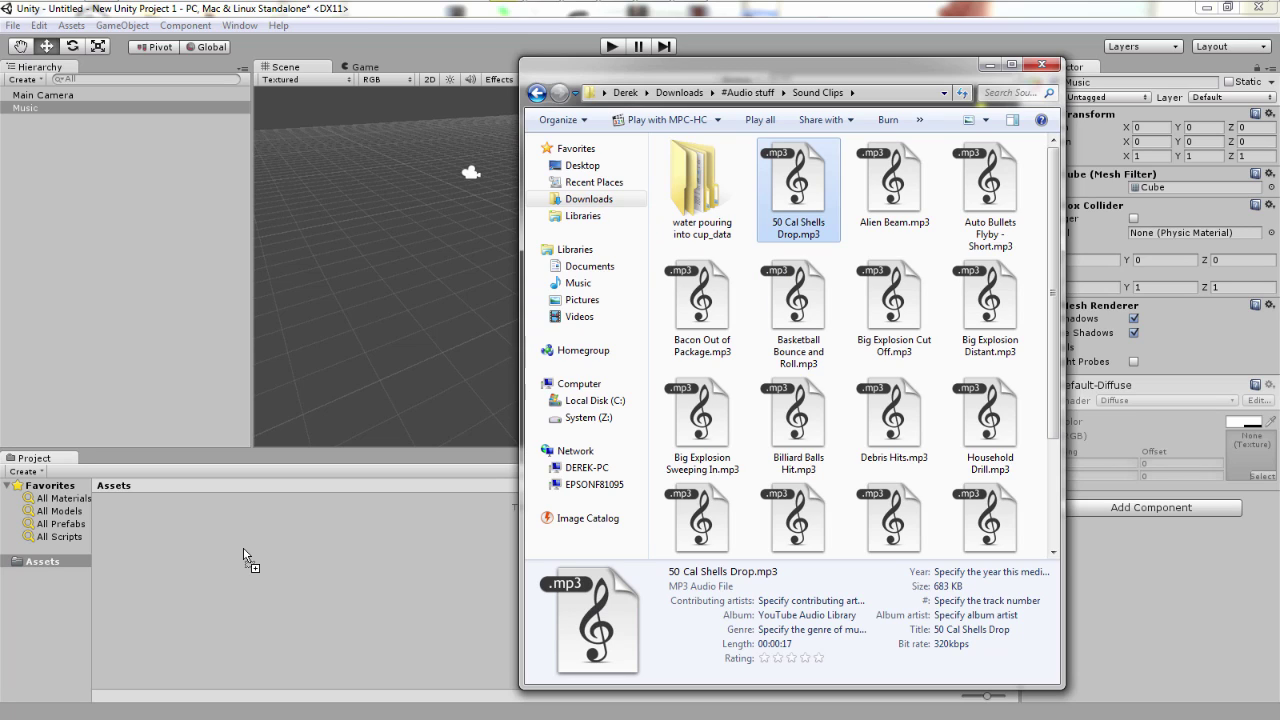
pyautogui.moveTo(243, 547); pyautogui.dragTo(170, 588)
pyautogui.moveTo(22, 567); pyautogui.dragTo(31, 561)
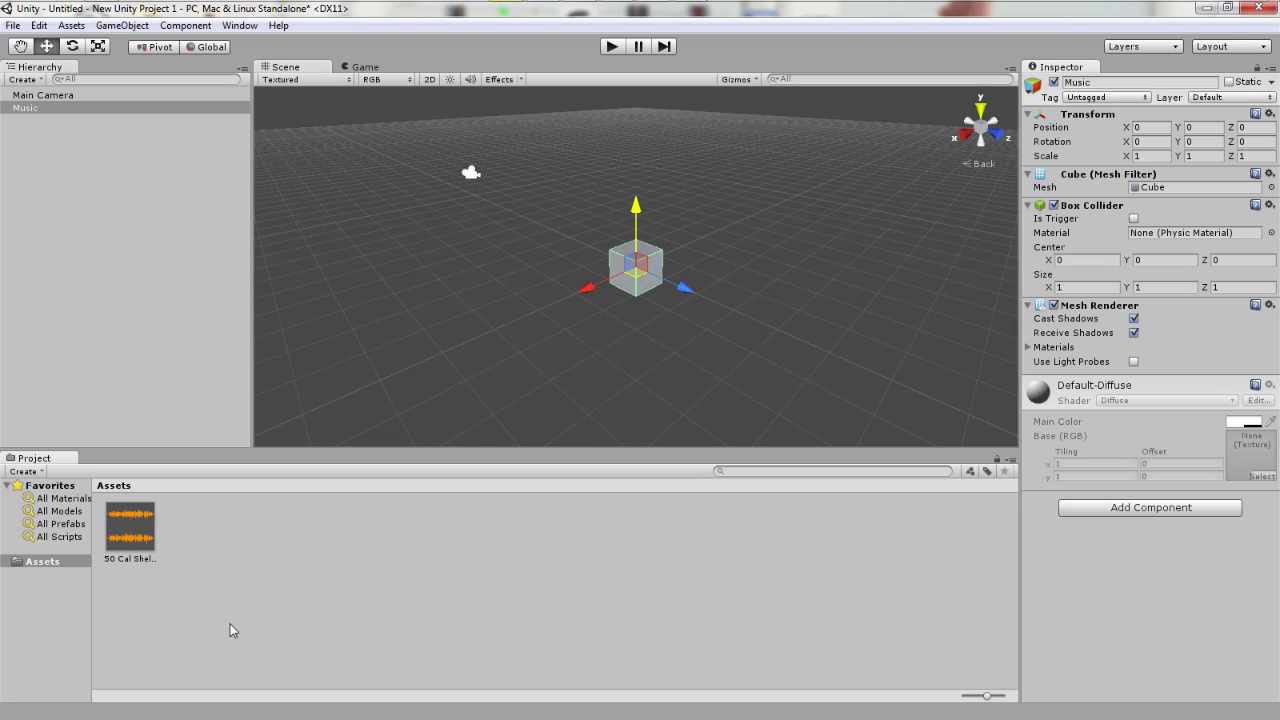
# Create an Audio folder in Assets, move 50 Cal Shells Drop into it, and open it.
pyautogui.rightClick(232, 555)
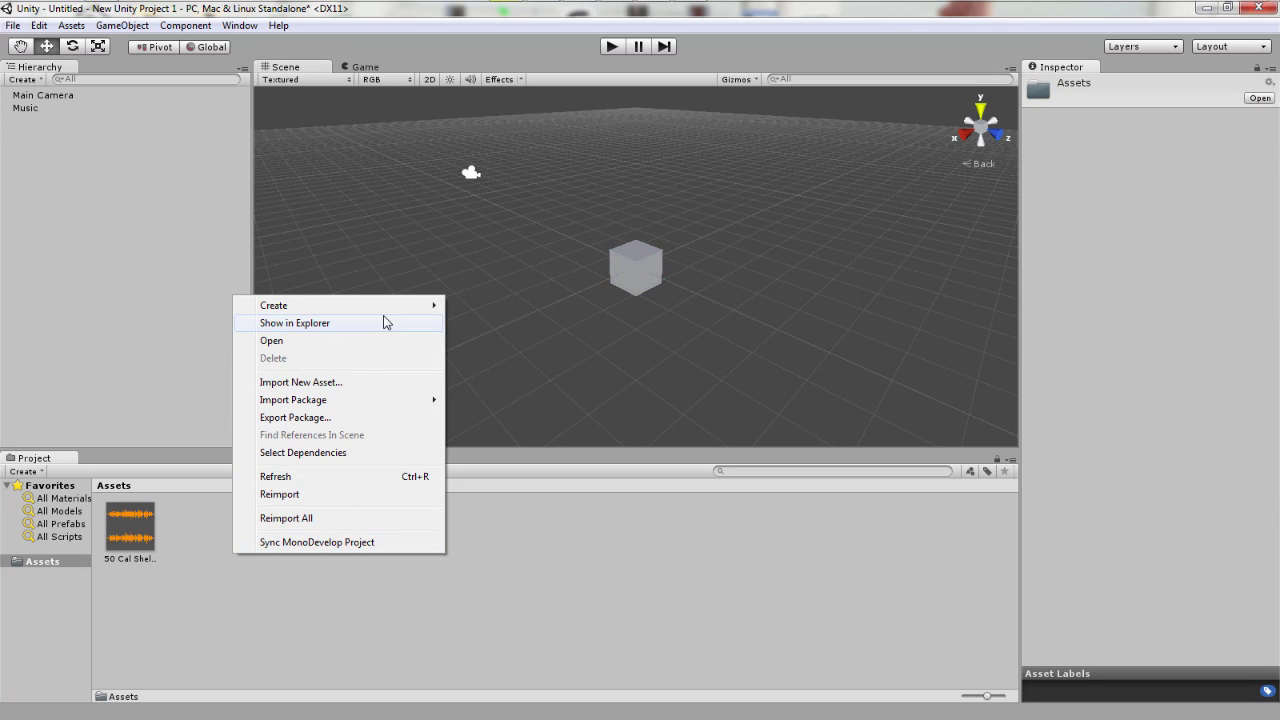
pyautogui.click(232, 637)
pyautogui.rightClick(231, 636)
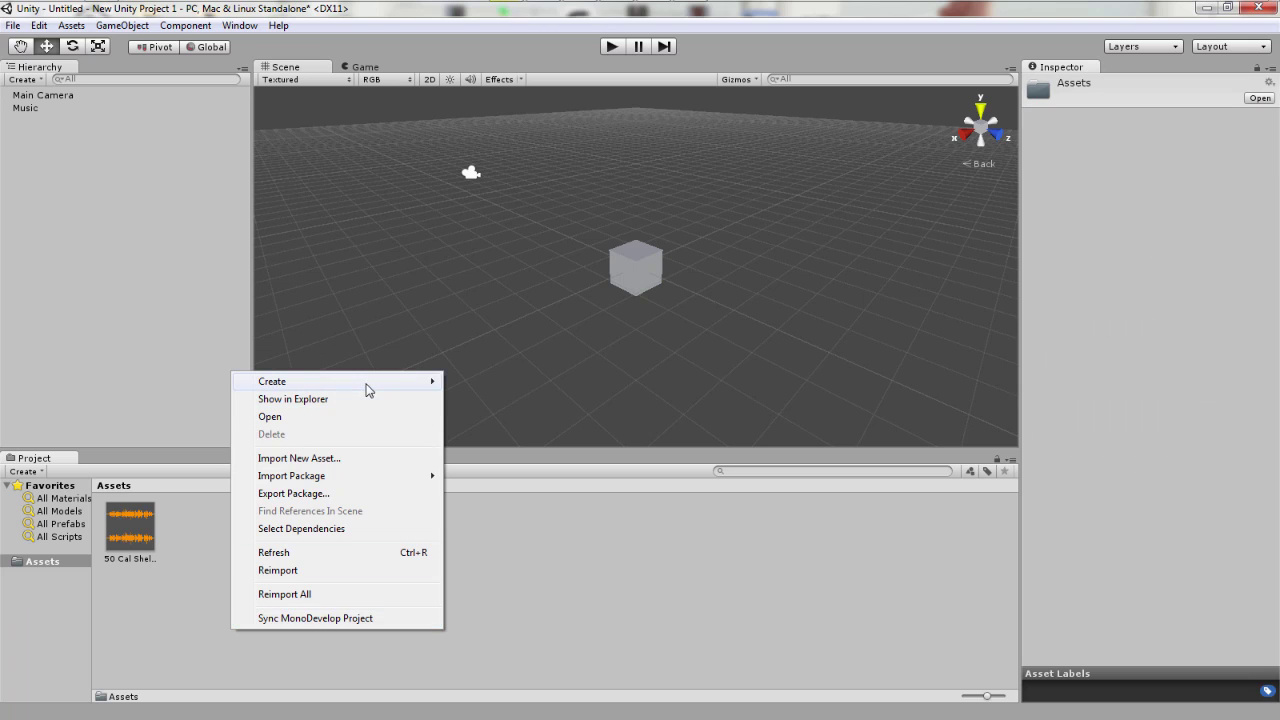
pyautogui.moveTo(366, 384)
pyautogui.click(482, 27)
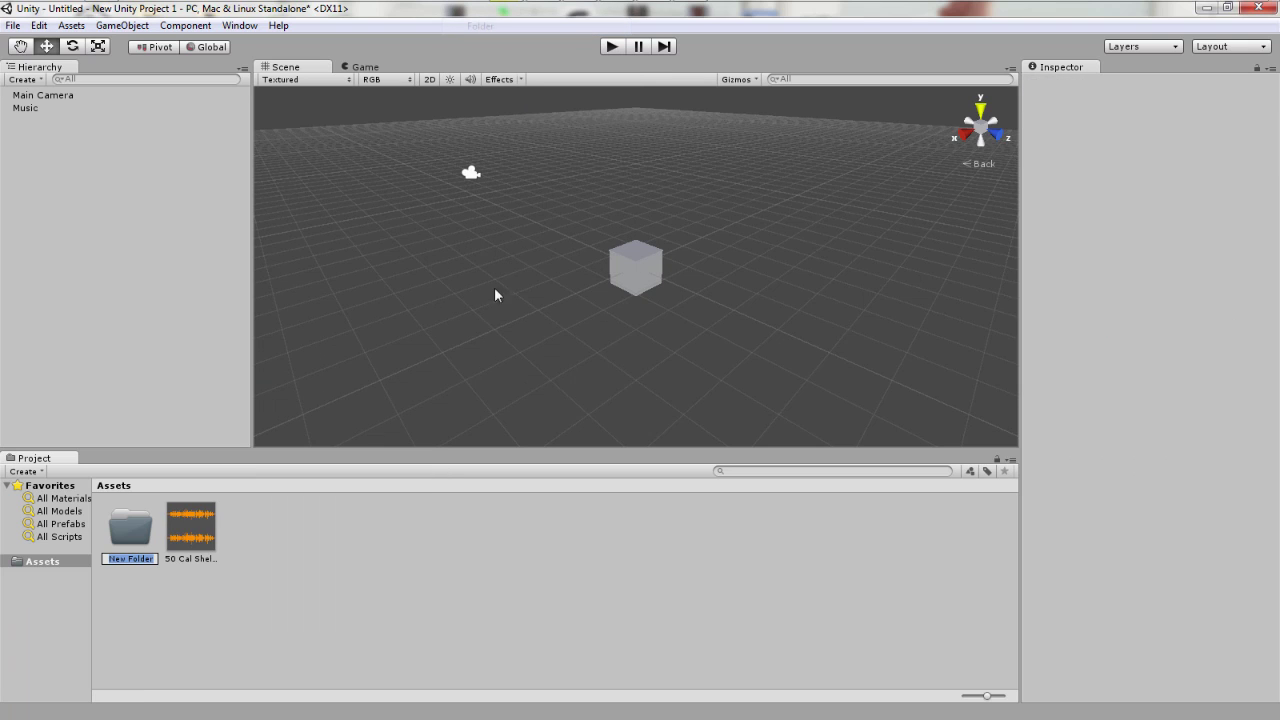
pyautogui.write('Audio')
pyautogui.press('Return')
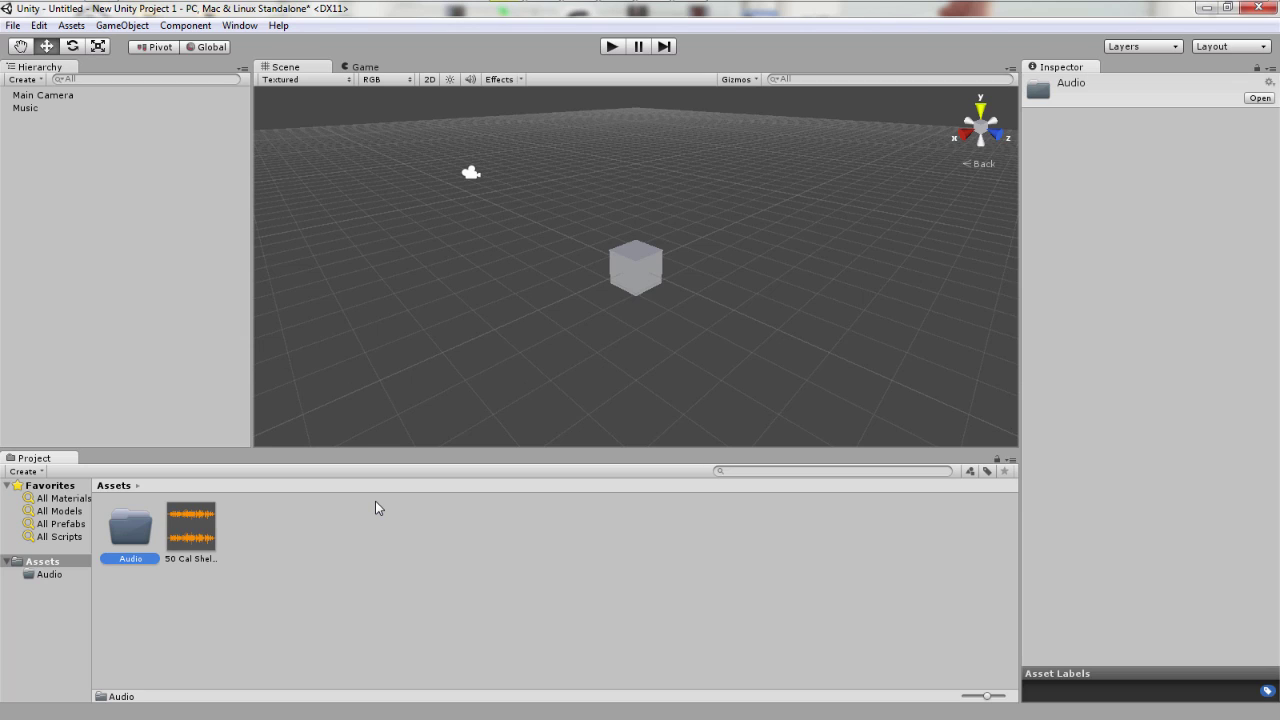
pyautogui.moveTo(188, 537); pyautogui.dragTo(118, 530)
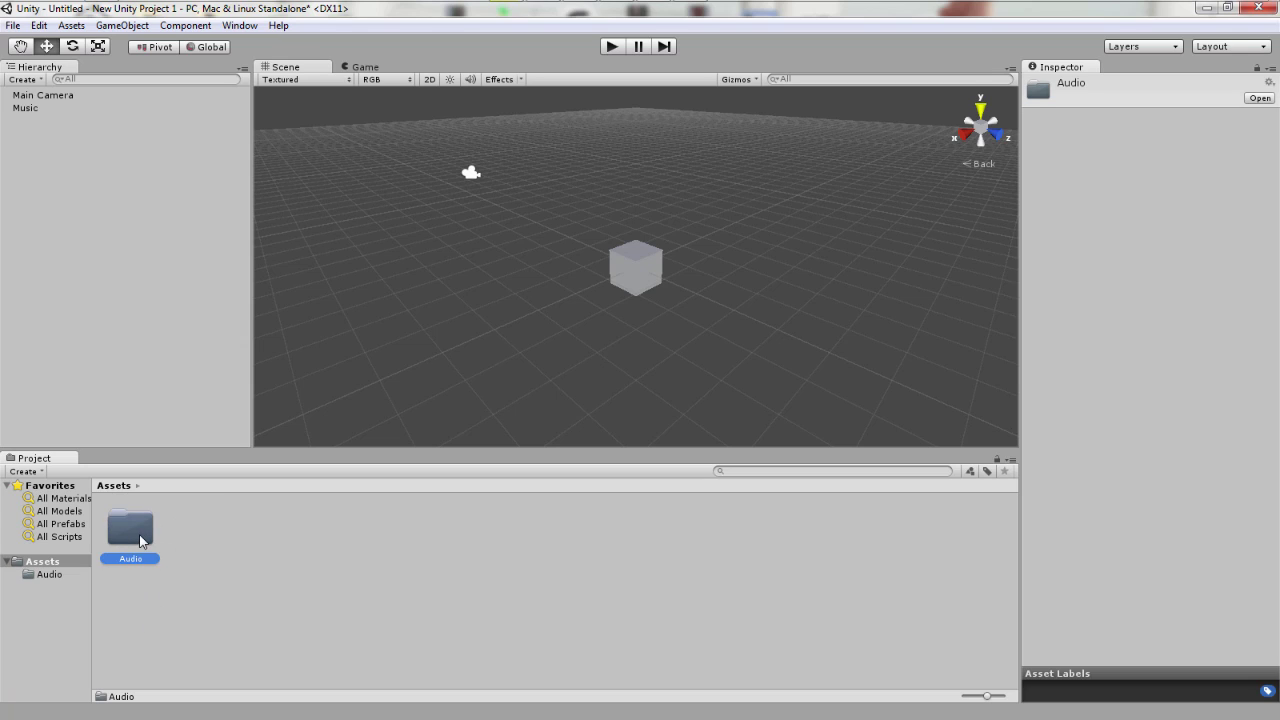
pyautogui.doubleClick(141, 538)
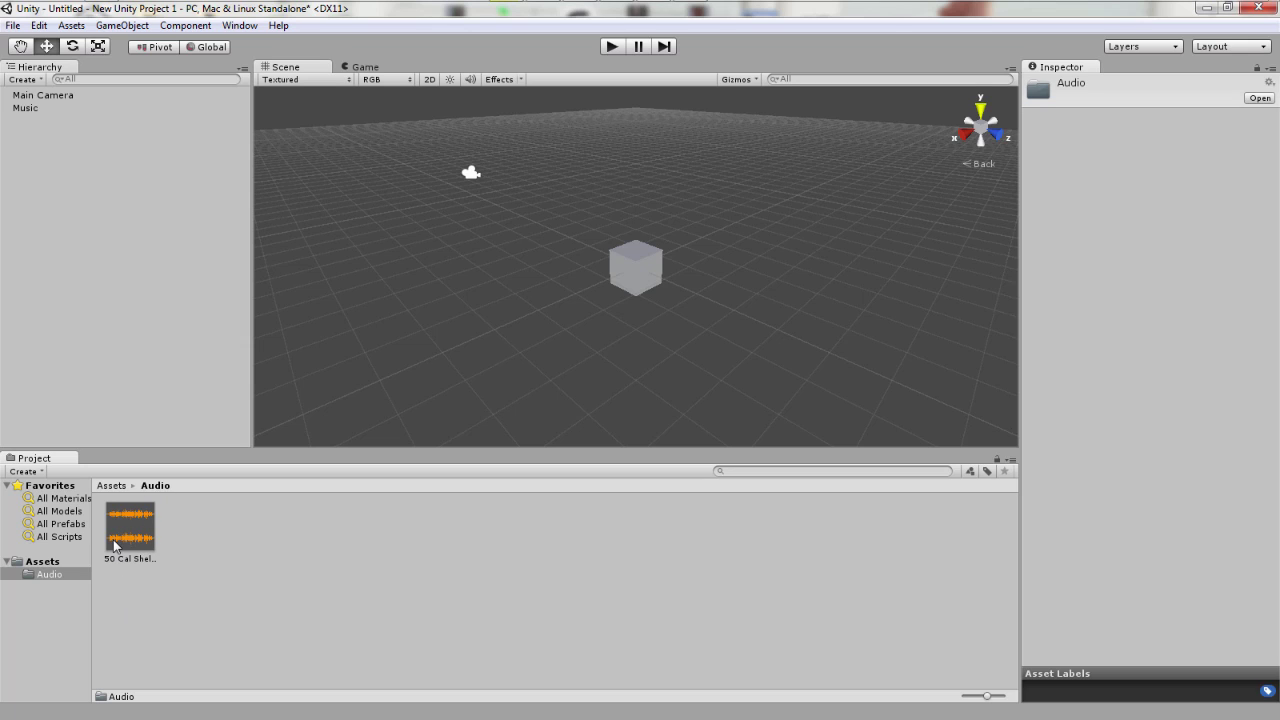
# Attach the 50 Cal Shells Drop clip to Music as an Audio Source, then run the scene.
pyautogui.moveTo(114, 545); pyautogui.dragTo(27, 117)
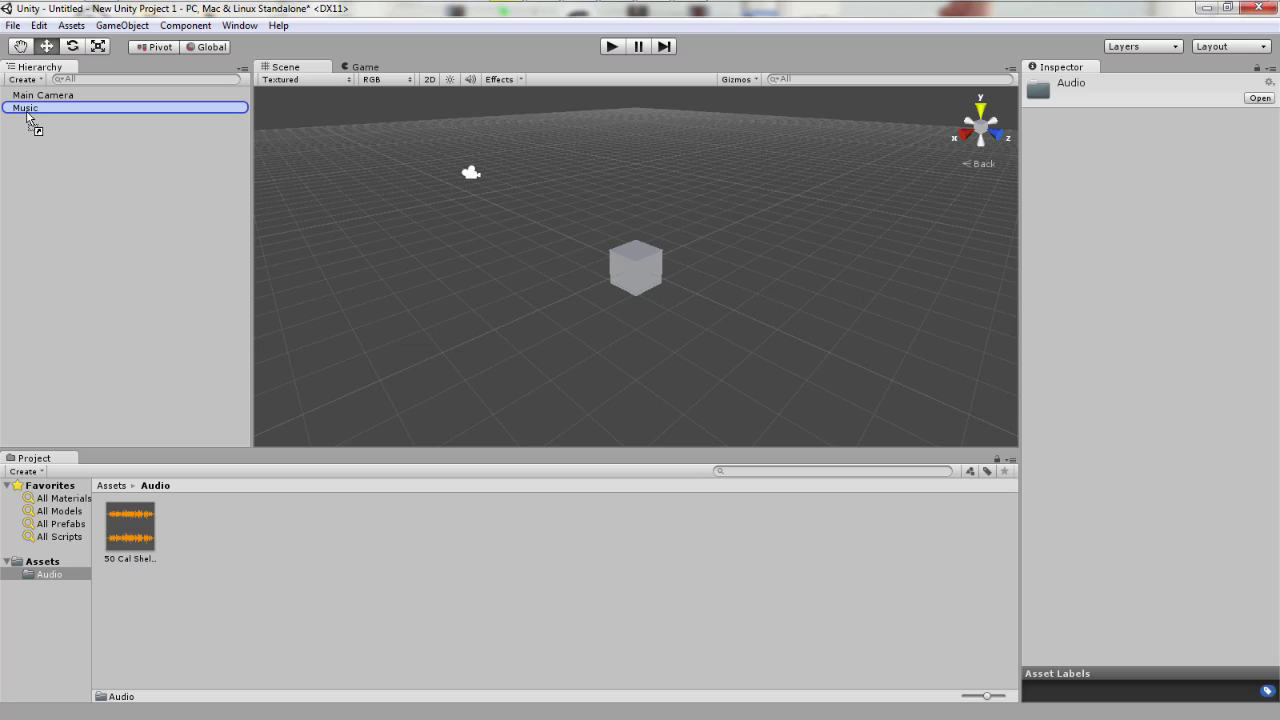
pyautogui.moveTo(27, 117); pyautogui.dragTo(27, 117)
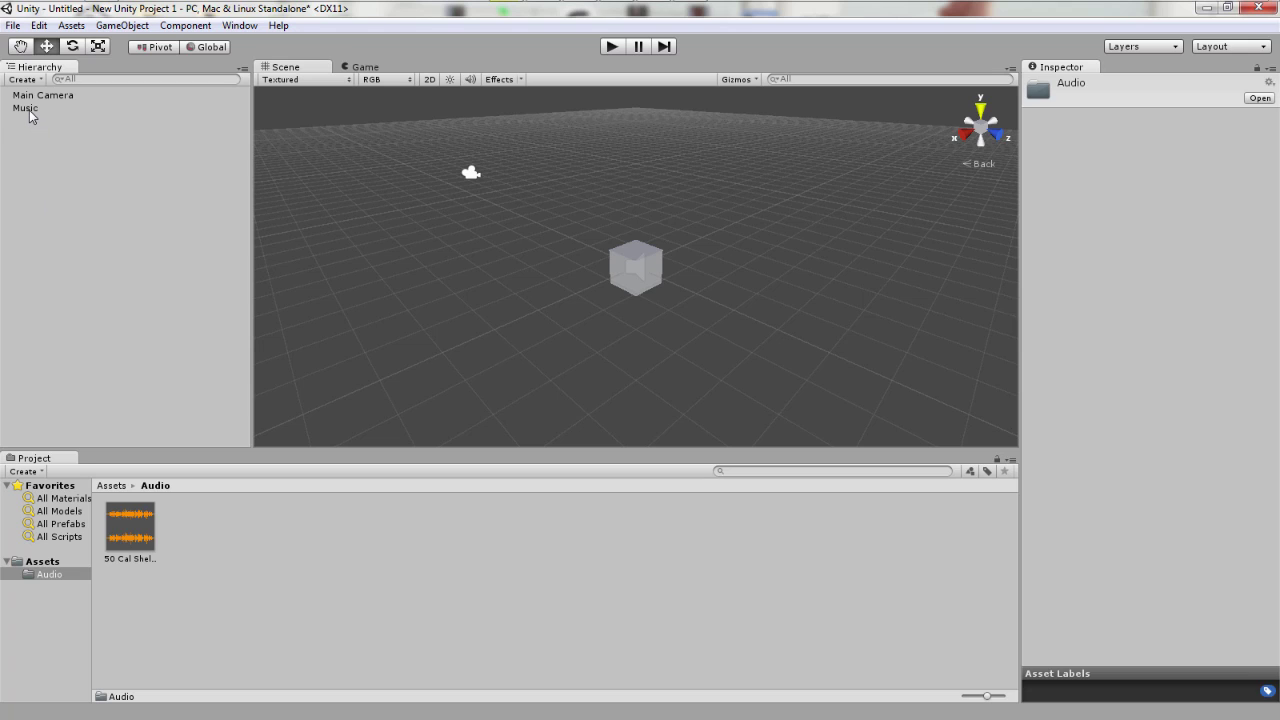
pyautogui.click(28, 110)
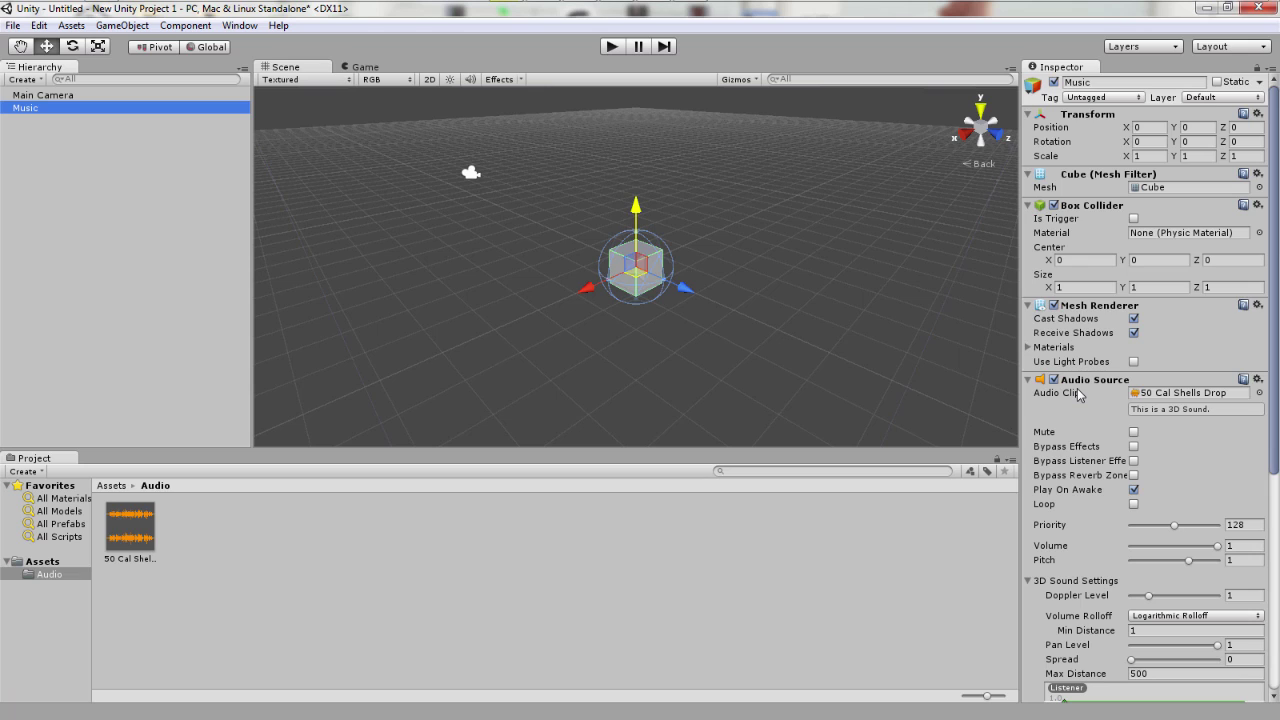
pyautogui.click(614, 51)
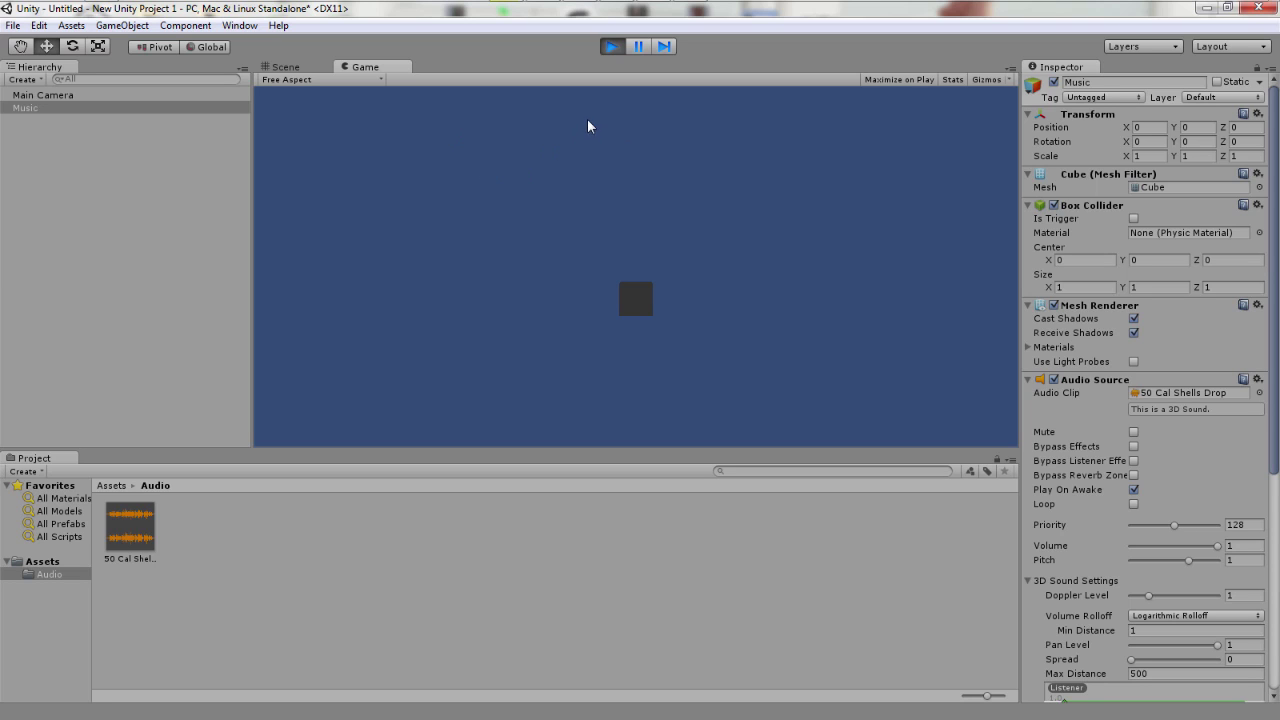
# Stop play, enable Loop on Music's Audio Source, and run the scene again.
pyautogui.click(612, 47)
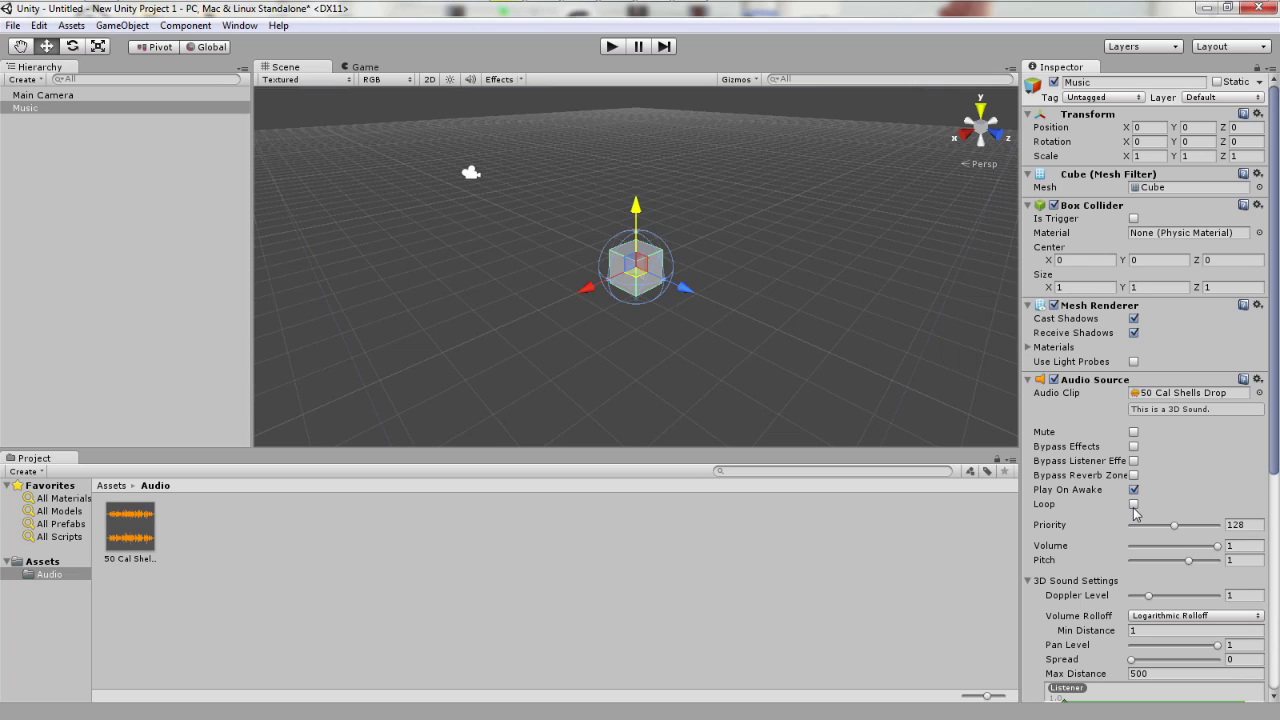
pyautogui.click(1134, 505)
pyautogui.click(610, 46)
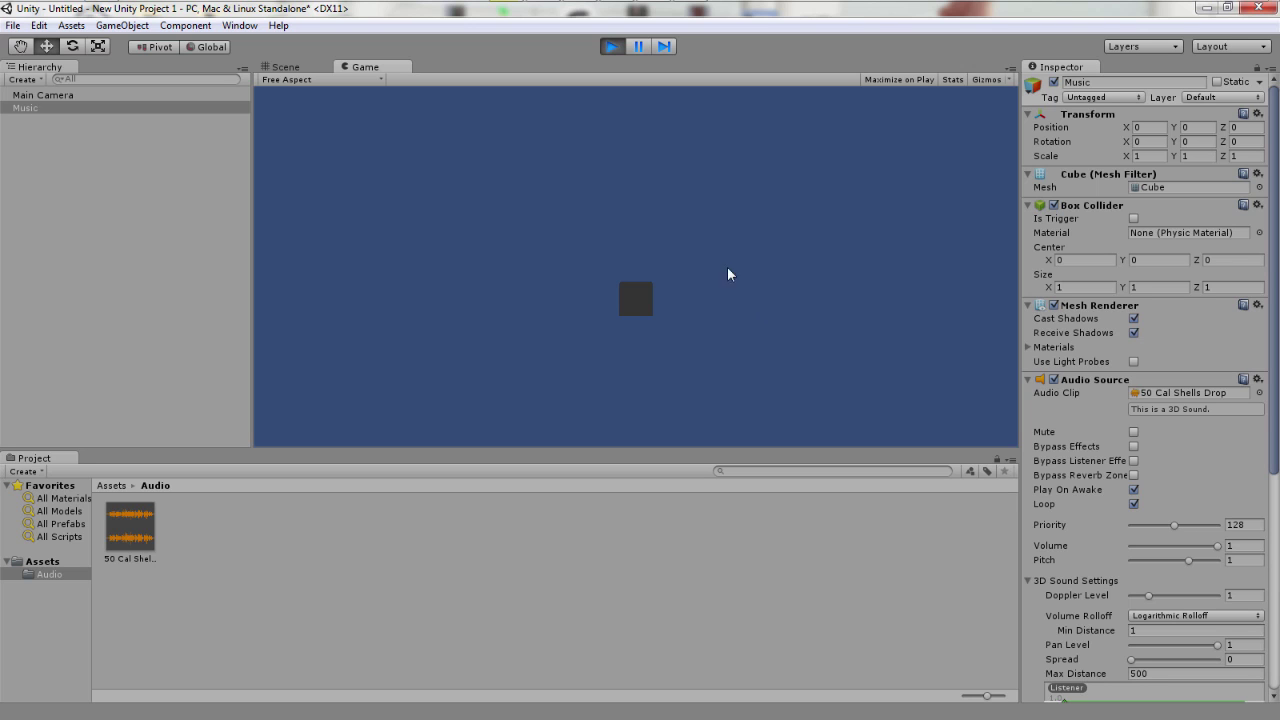
# Stop play mode to return to the Scene view.
pyautogui.click(608, 50)
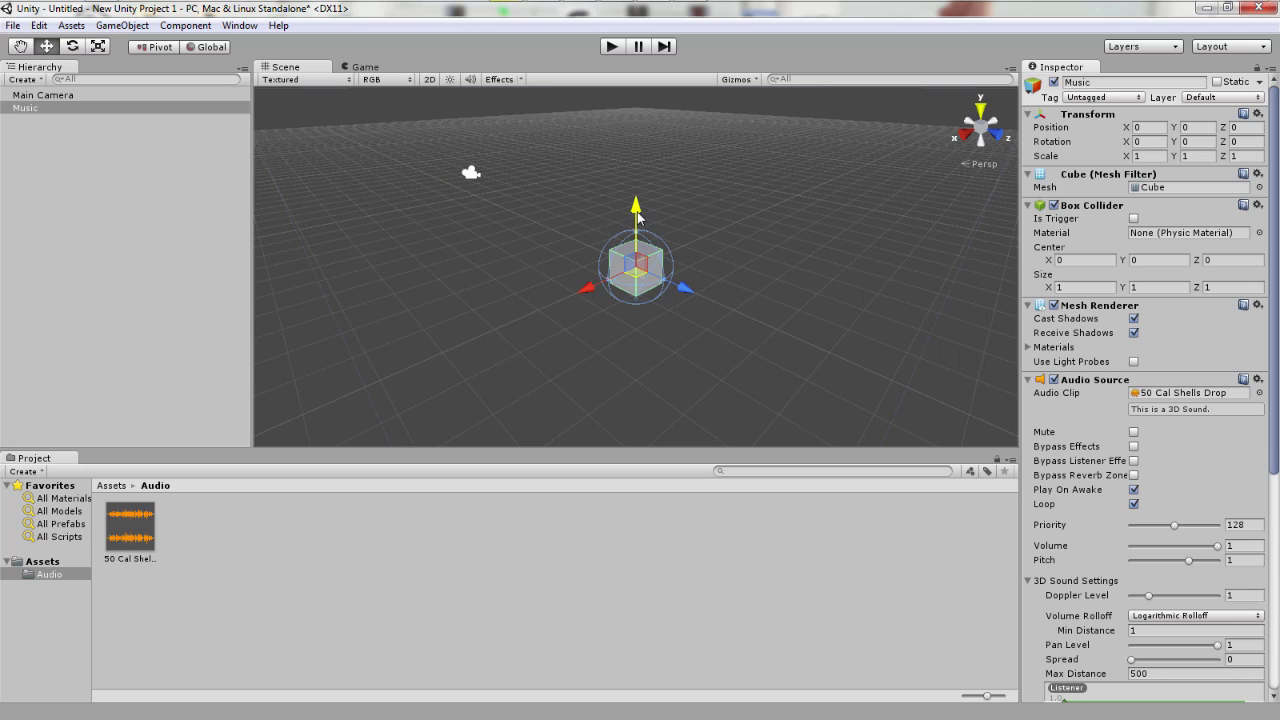
# Raise the Music cube to Y 5.6469, test-play it, then frame it in the Scene view.
pyautogui.moveTo(637, 213); pyautogui.dragTo(647, 32)
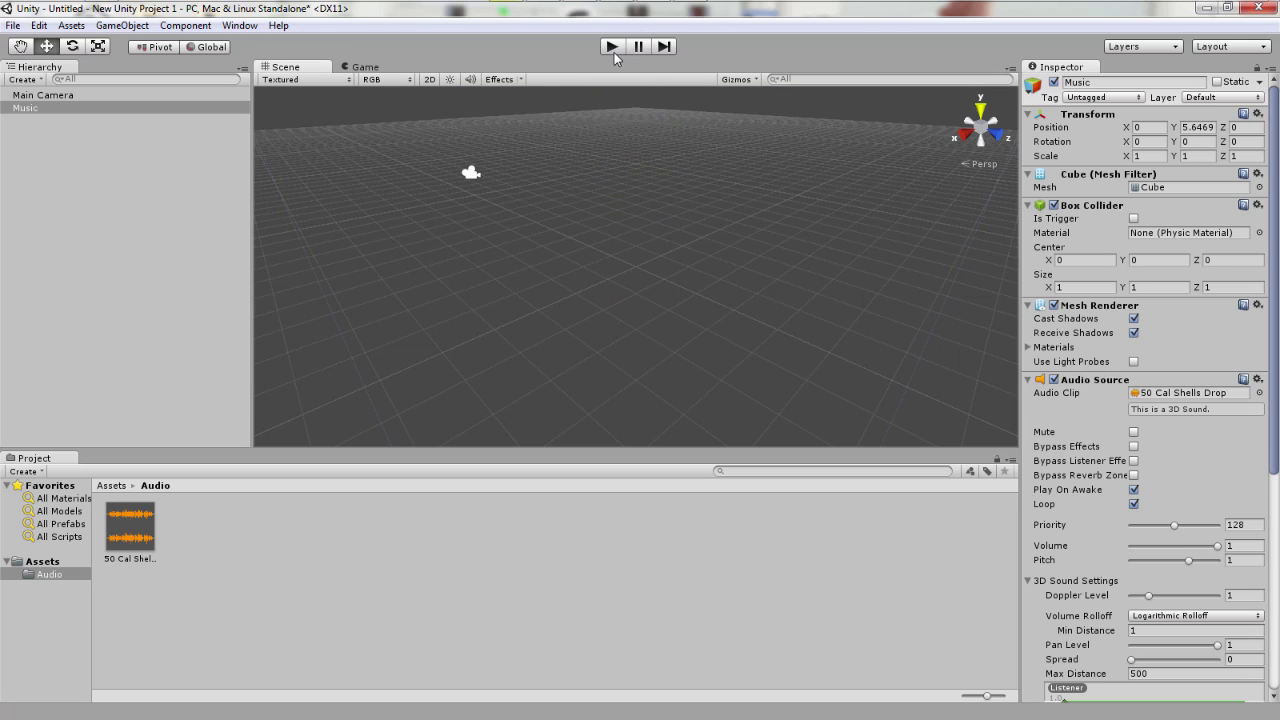
pyautogui.click(614, 52)
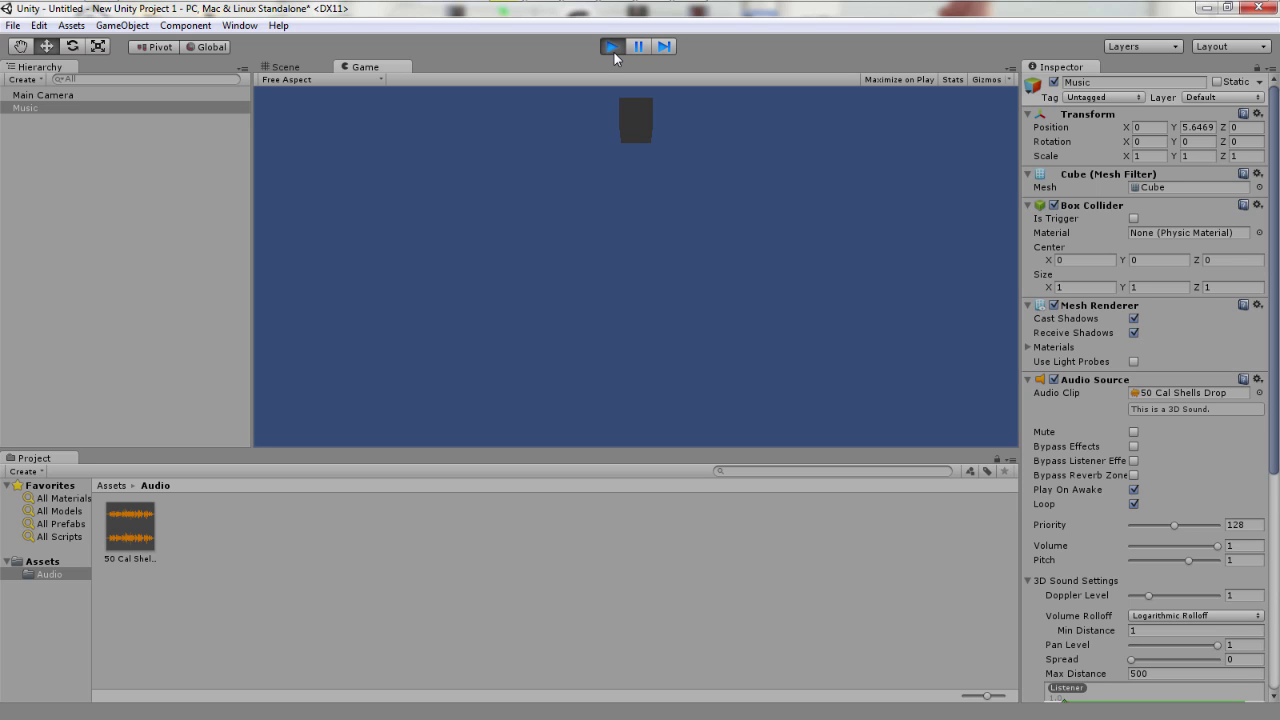
pyautogui.click(613, 49)
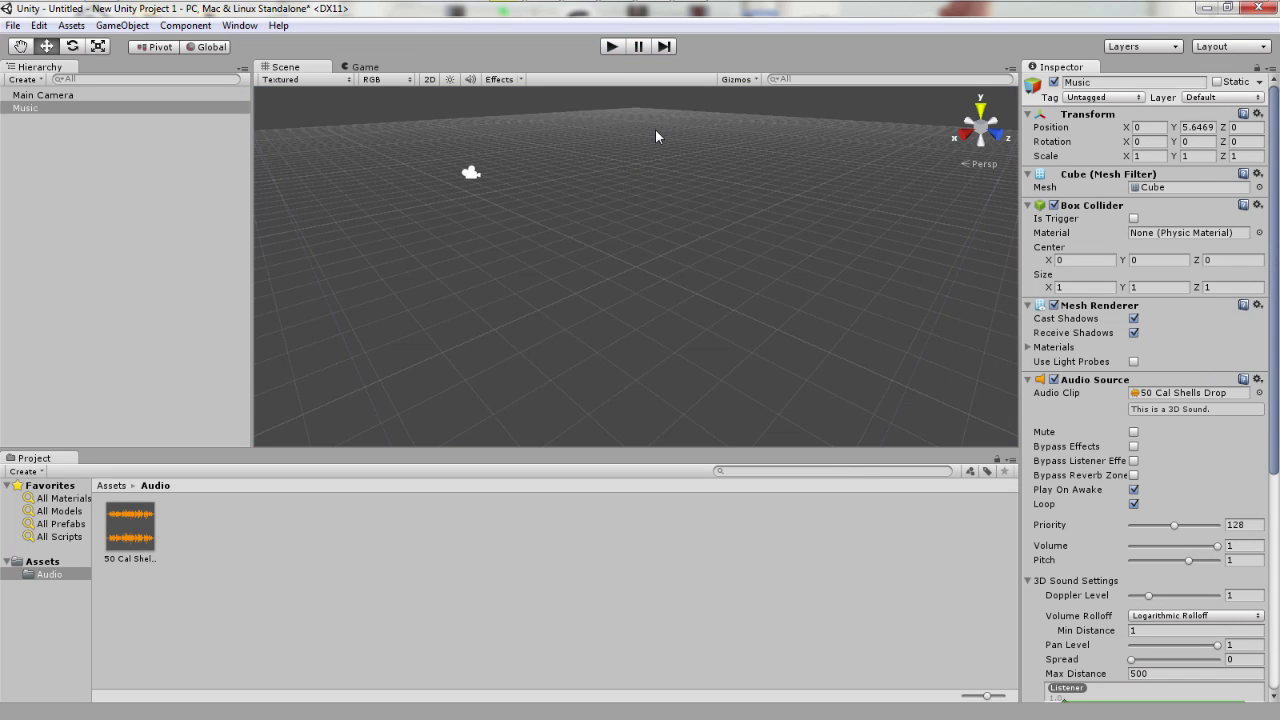
pyautogui.keyDown('alt'); pyautogui.moveTo(655, 129); pyautogui.dragTo(654, 137); pyautogui.keyUp('alt')
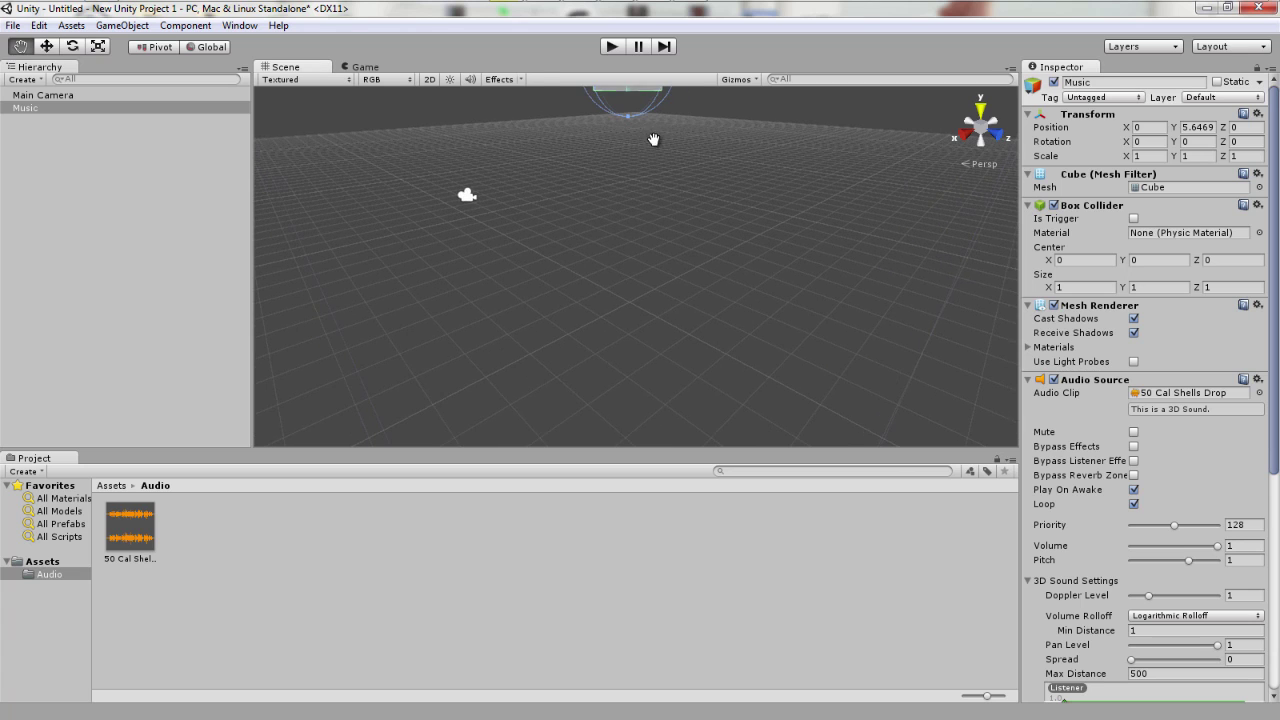
pyautogui.doubleClick(31, 108)
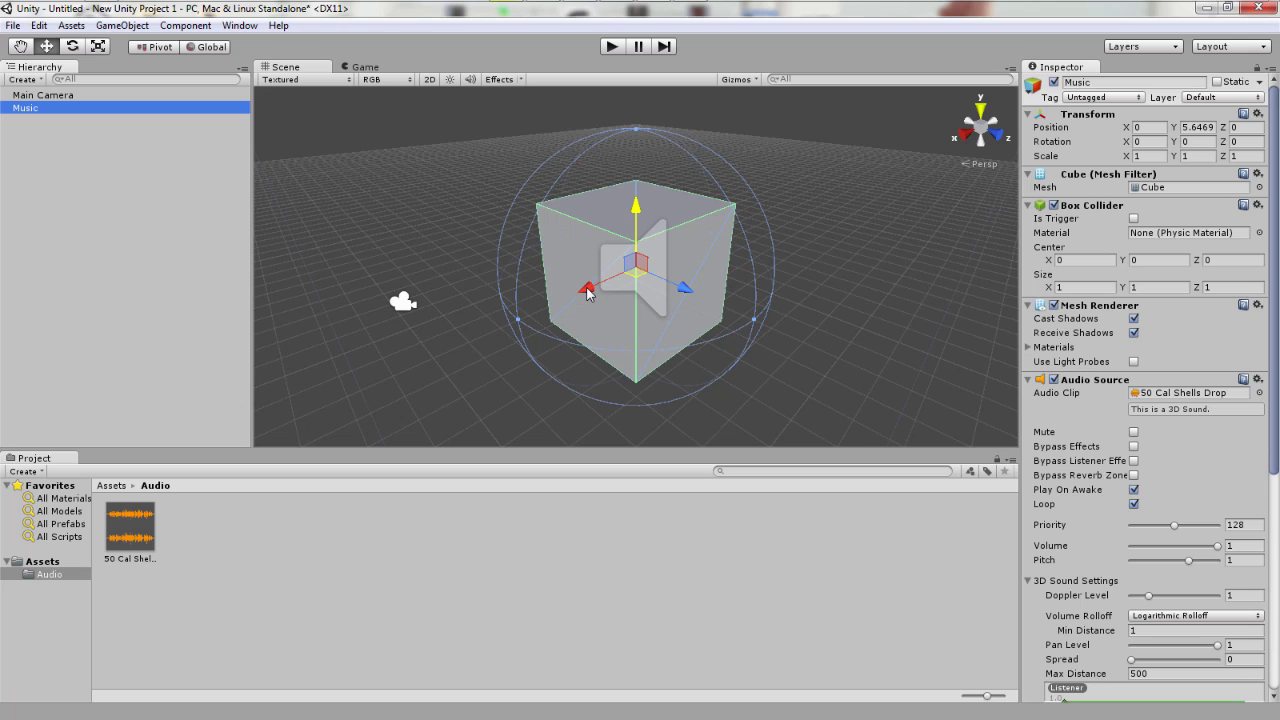
# Move the Music cube to X 8.3223 and run a brief test play.
pyautogui.moveTo(587, 292); pyautogui.dragTo(1015, 250)
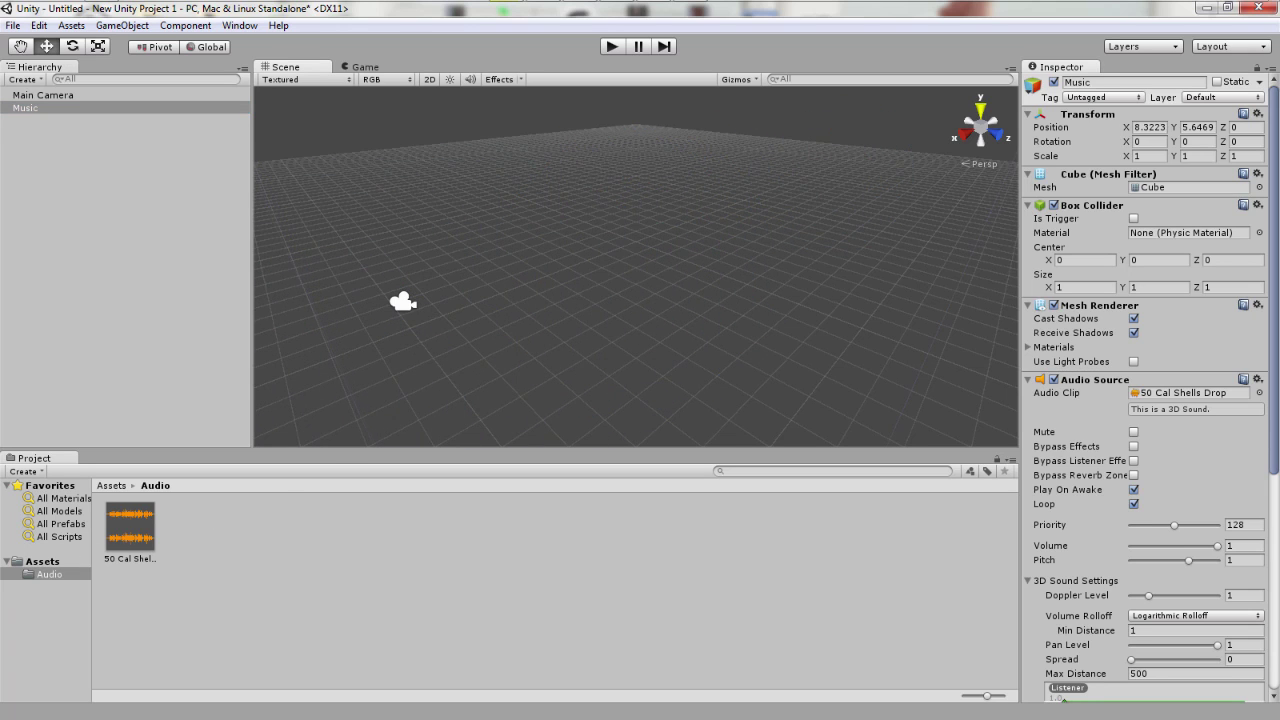
pyautogui.click(613, 54)
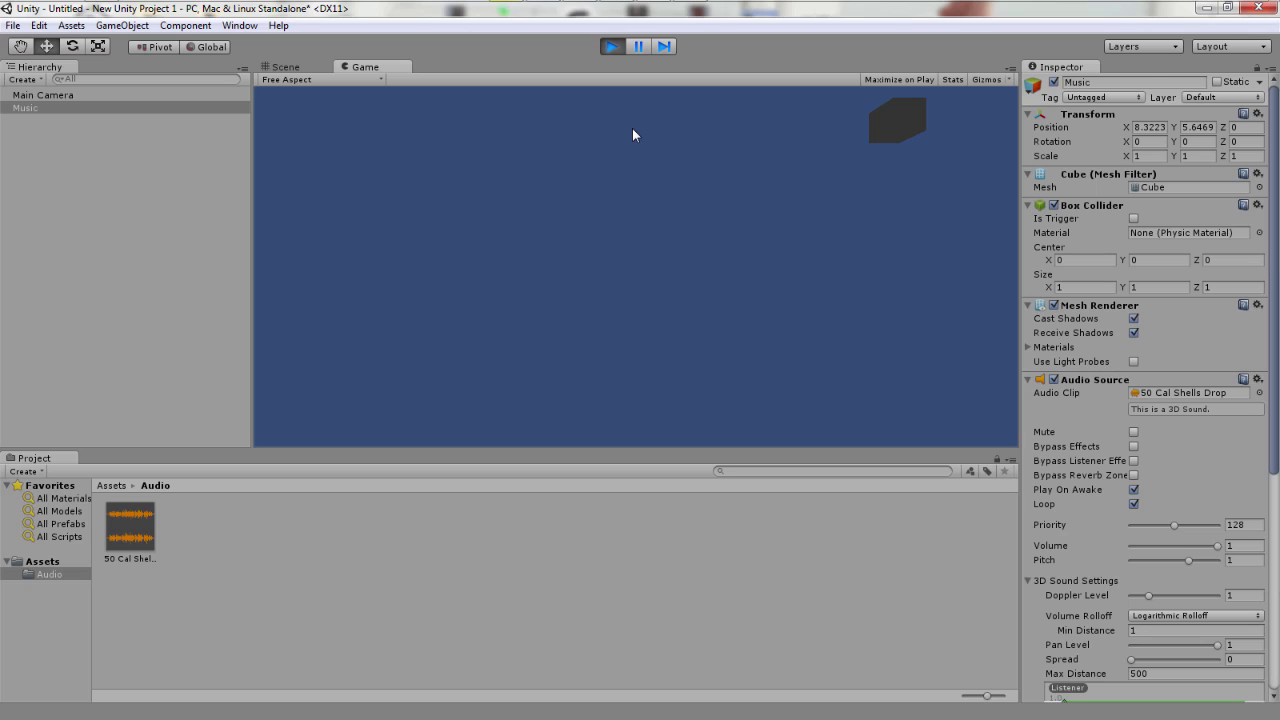
pyautogui.click(608, 50)
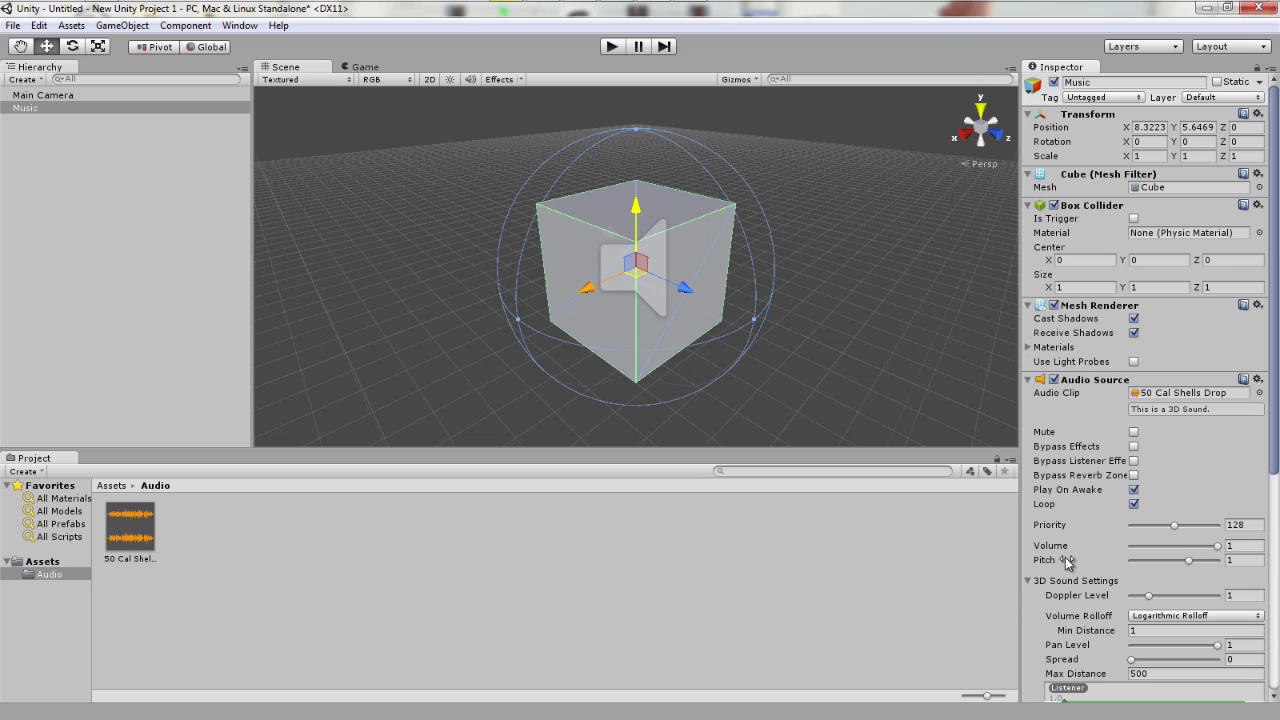
# Collapse Music's 3D Sound Settings and show the Main Camera's Audio Listener.
pyautogui.click(1030, 582)
pyautogui.click(1028, 581)
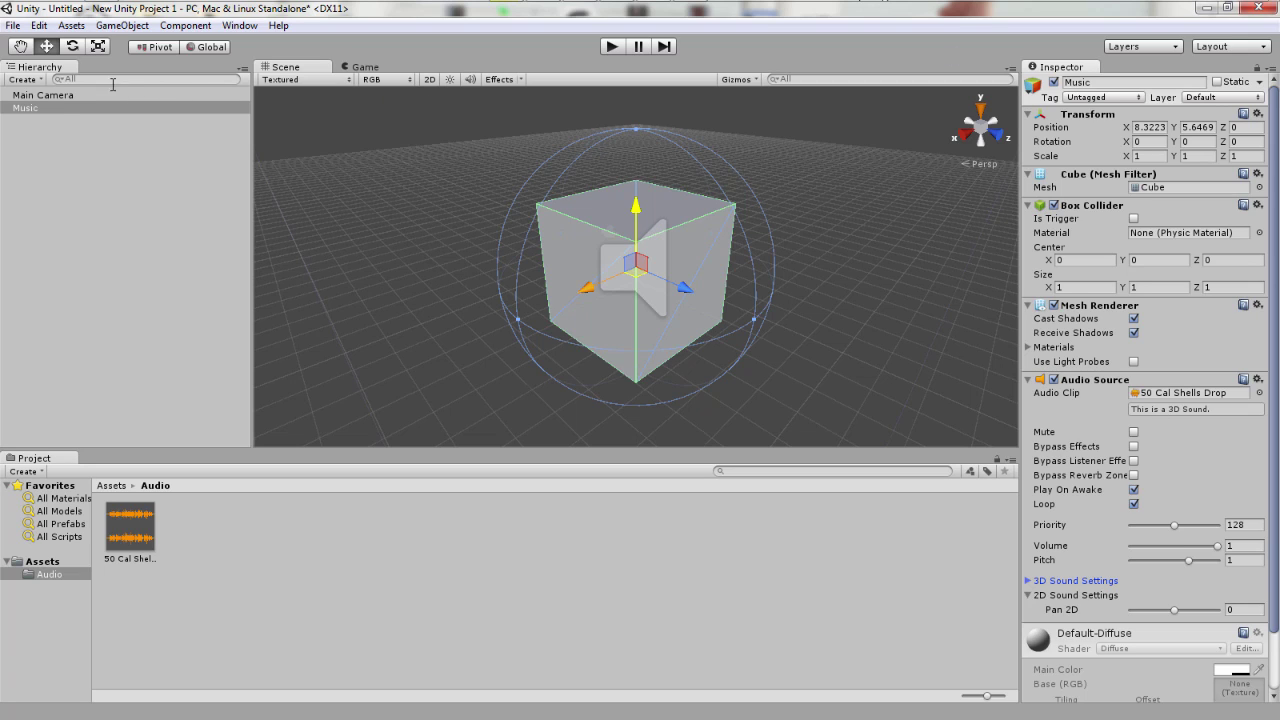
pyautogui.click(60, 95)
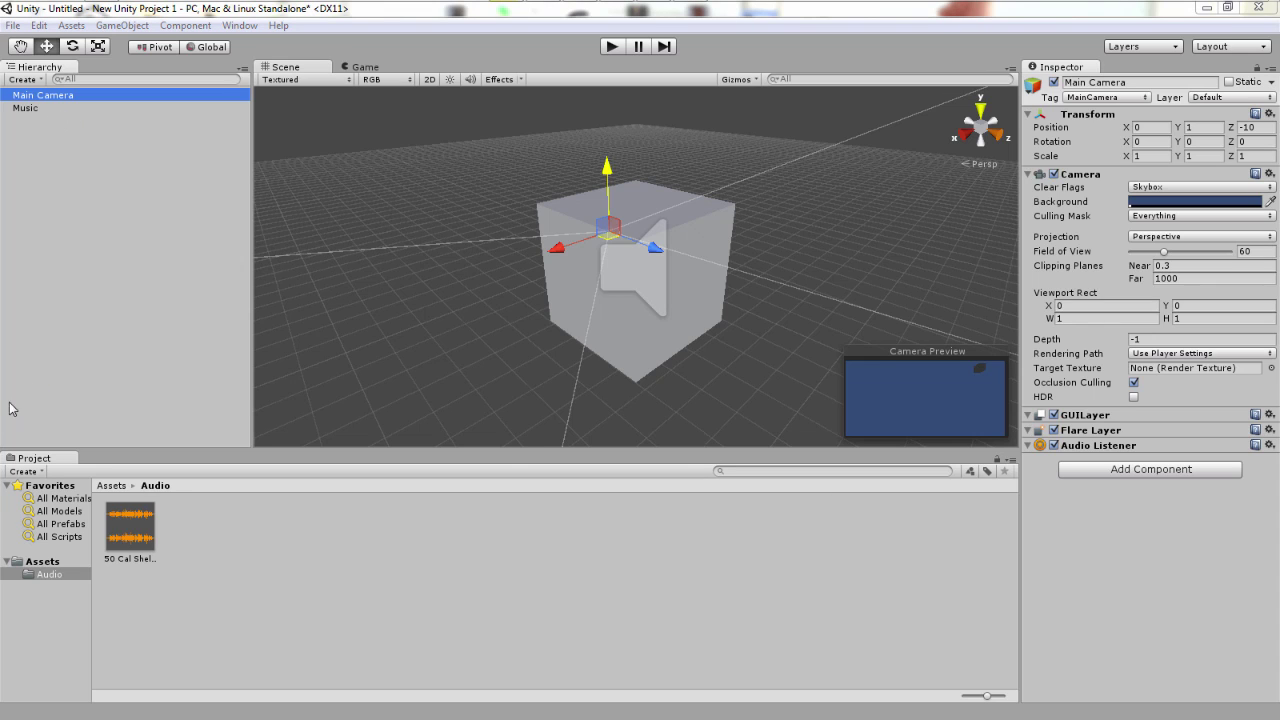
# Reselect Music and expand its 3D Sound Settings: Logarithmic Rolloff, Min Distance 1, Max 500.
pyautogui.click(27, 110)
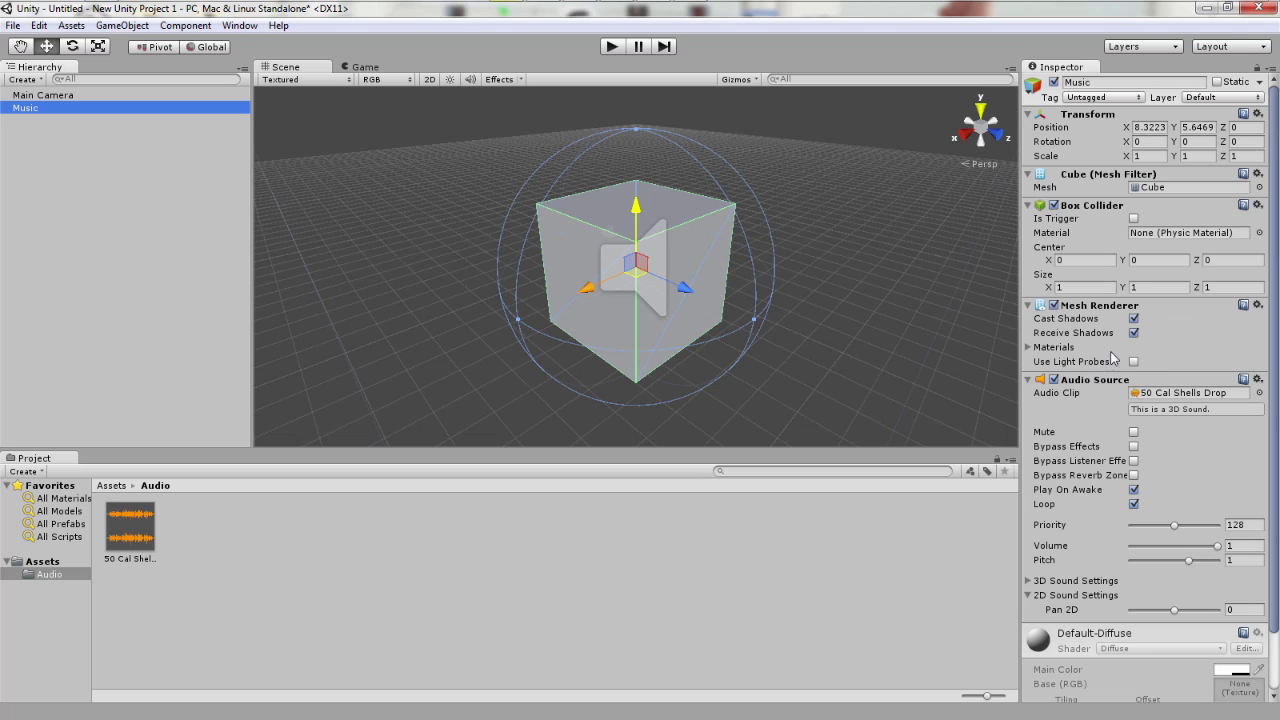
pyautogui.click(1028, 581)
pyautogui.scroll(-5, 1080, 560)
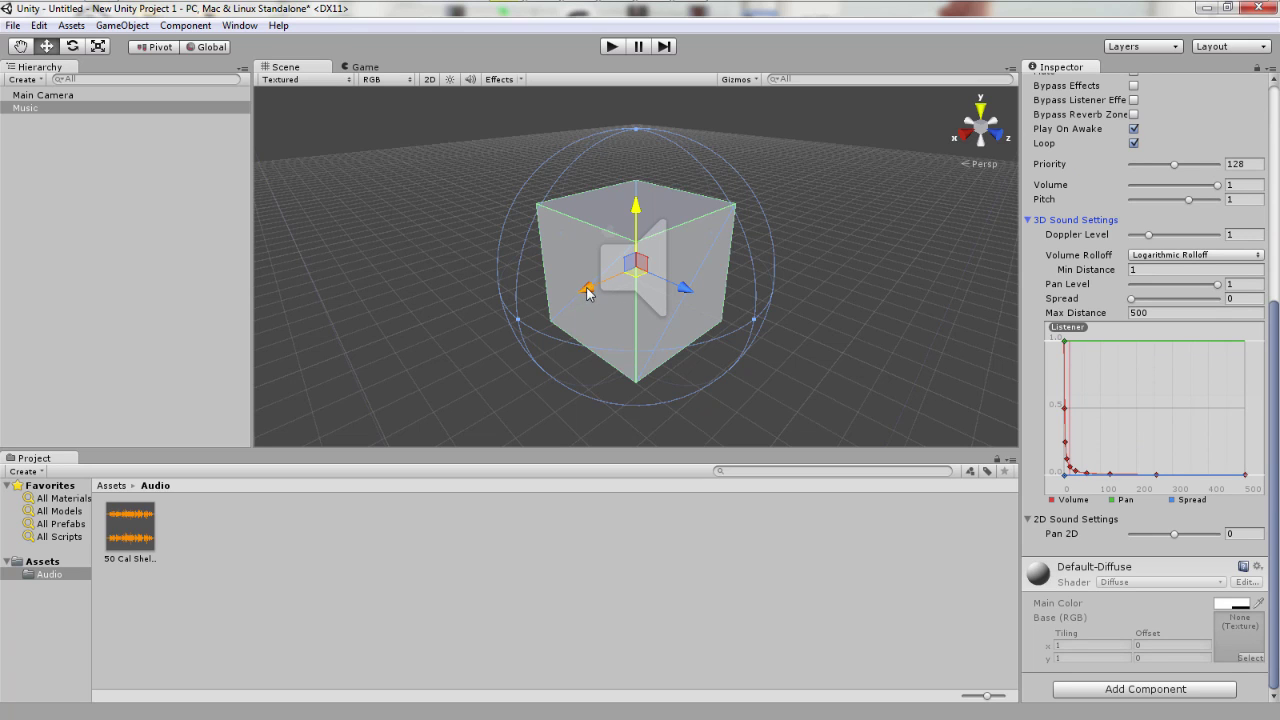
# Move the Music cube further along the X axis and frame it in the Scene view.
pyautogui.moveTo(588, 292)
pyautogui.mouseDown()
pyautogui.moveTo(700, 250)
pyautogui.moveTo(183, 434)
pyautogui.moveTo(349, 380)
pyautogui.moveTo(295, 478)
pyautogui.moveTo(634, 514)
pyautogui.moveTo(1219, 375)
pyautogui.moveTo(634, 374)
pyautogui.moveTo(485, 324)
pyautogui.moveTo(96, 472)
pyautogui.moveTo(36, 534)
pyautogui.moveTo(666, 291)
pyautogui.moveTo(210, 115)
pyautogui.moveTo(1020, 95)
pyautogui.moveTo(203, 712)
pyautogui.moveTo(834, 566)
pyautogui.moveTo(146, 6)
pyautogui.moveTo(445, 455)
pyautogui.moveTo(623, 314)
pyautogui.moveTo(474, 423)
pyautogui.moveTo(5, 62)
pyautogui.moveTo(914, 220)
pyautogui.moveTo(774, 111)
pyautogui.moveTo(537, 443)
pyautogui.moveTo(1268, 178)
pyautogui.mouseUp()
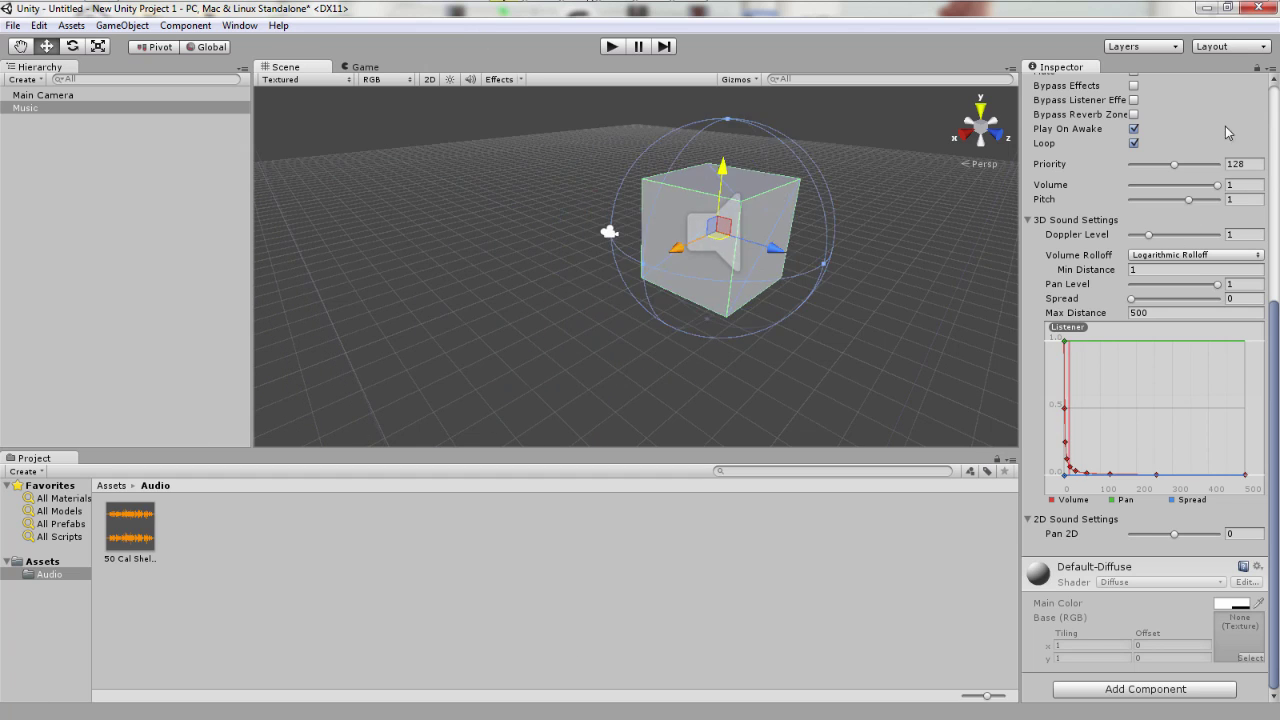
pyautogui.press('f')
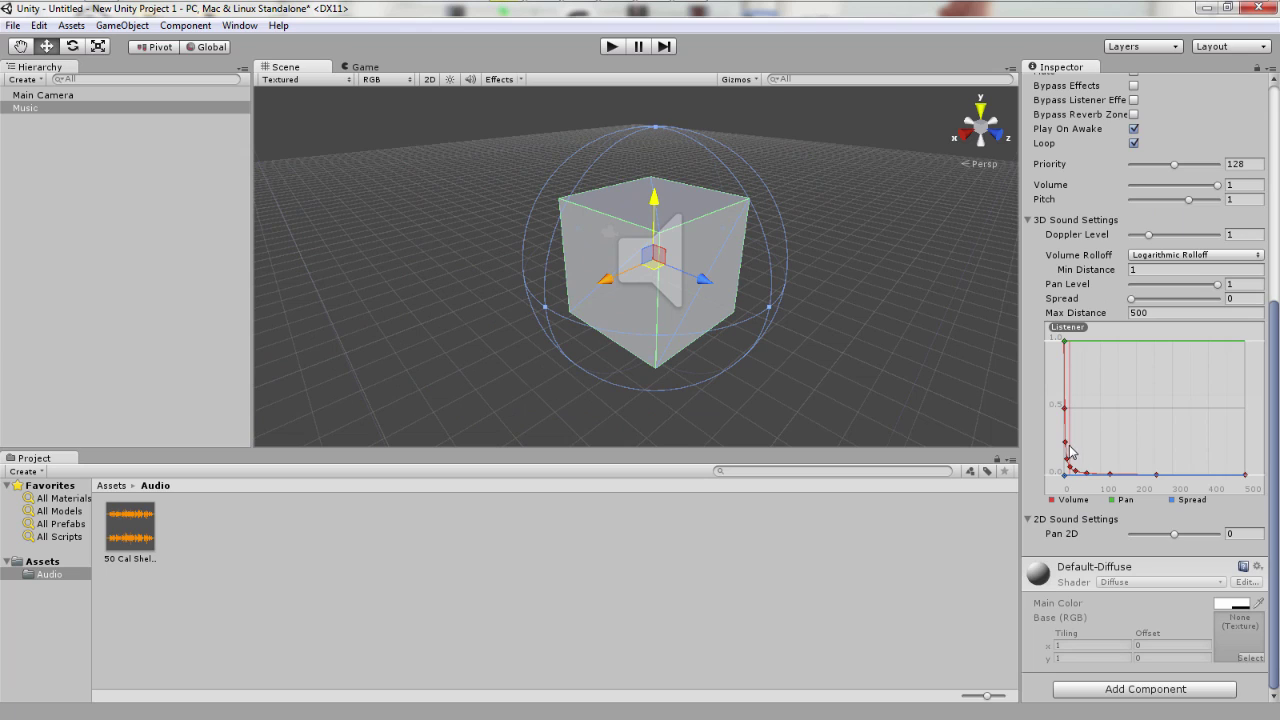
# Raise a Volume rolloff curve key and bend its tangent to add a bump near distance 100.
pyautogui.moveTo(1066, 443); pyautogui.dragTo(1105, 425)
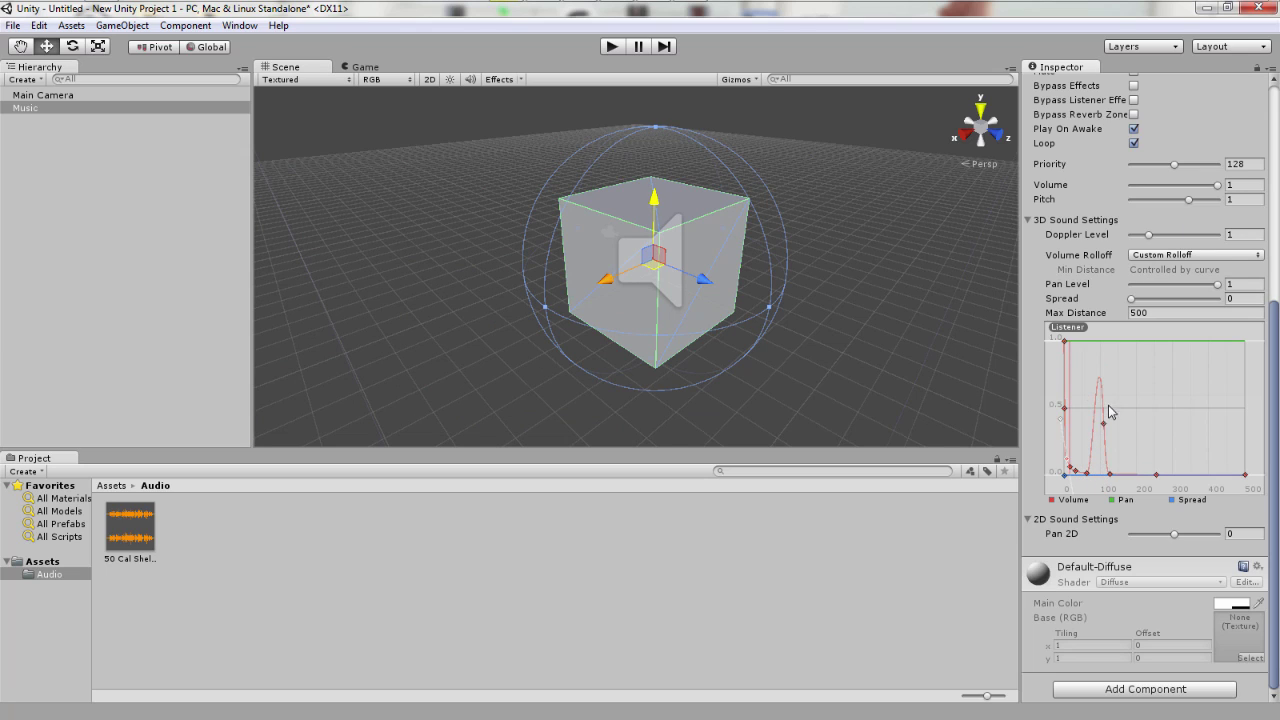
pyautogui.click(1105, 425)
pyautogui.moveTo(1107, 468); pyautogui.dragTo(1141, 478)
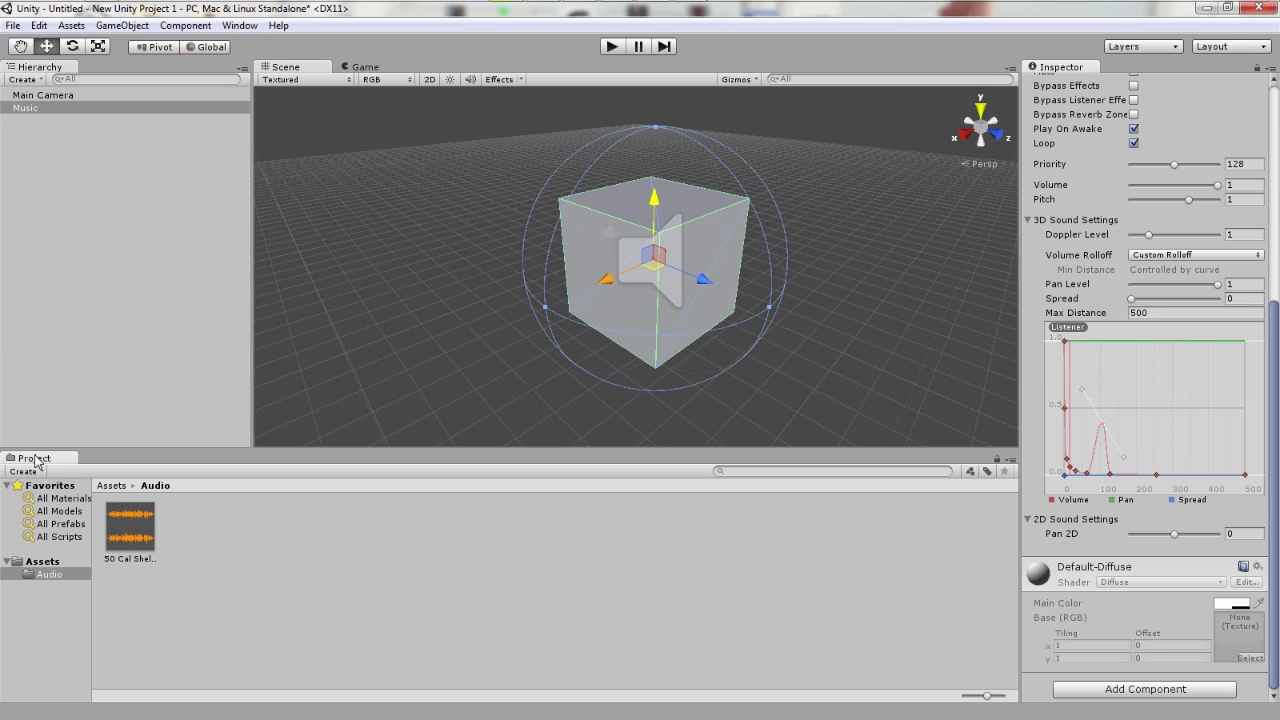
# Select the 50 Cal Shells Drop audio asset to show its import settings.
pyautogui.click(122, 536)
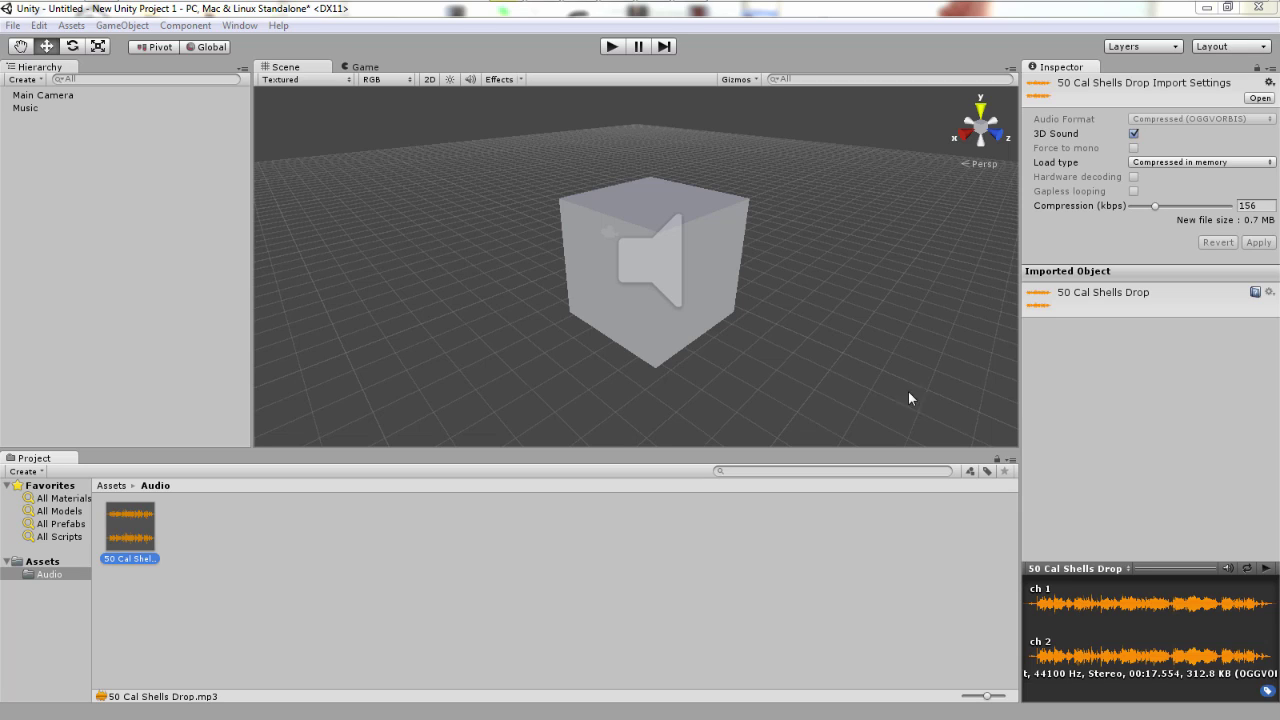
# Untick 3D Sound for the 50 Cal Shells Drop clip and apply the reimport.
pyautogui.click(1134, 134)
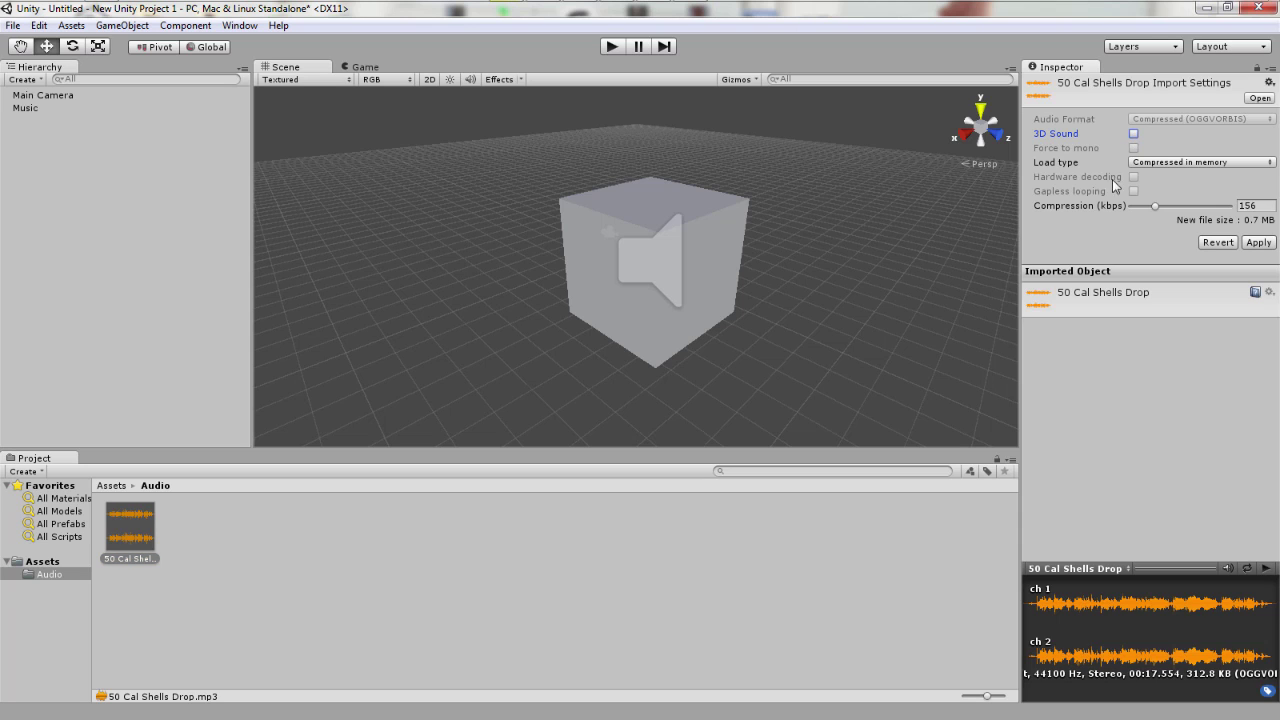
pyautogui.click(1258, 243)
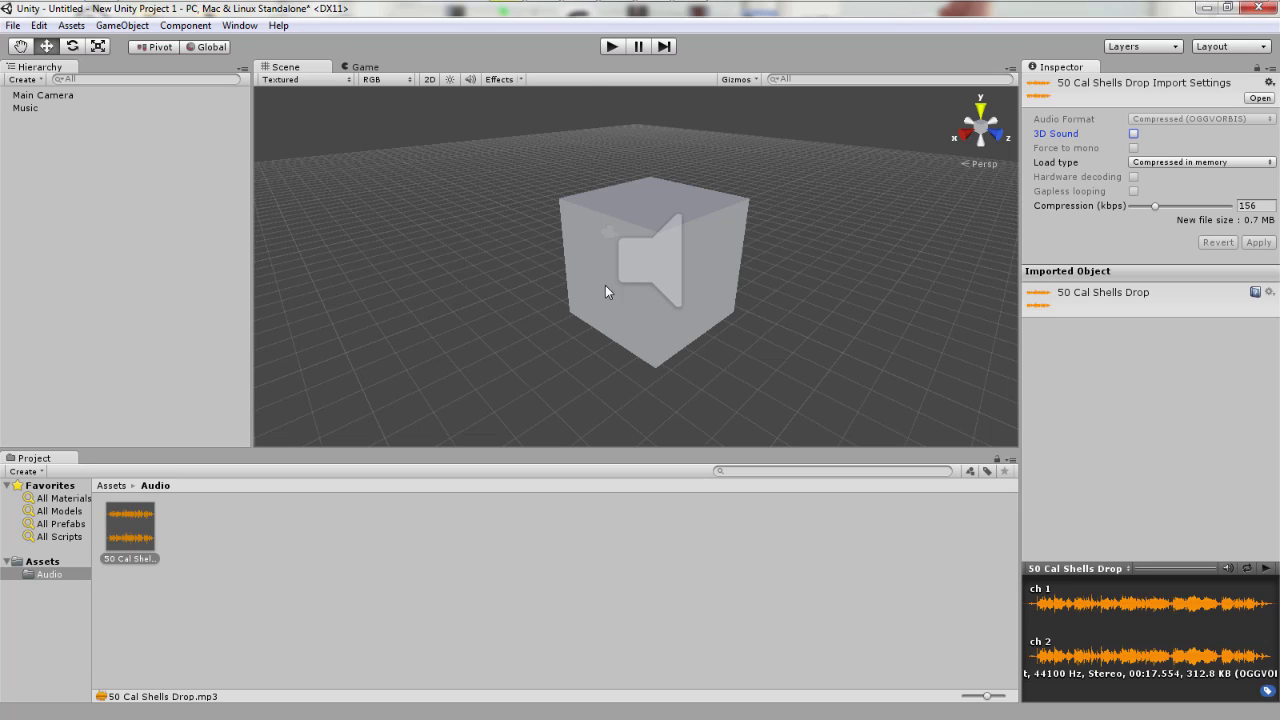
# Test-play and stop the scene, then view Music's Audio Source showing the 2D clip.
pyautogui.click(614, 48)
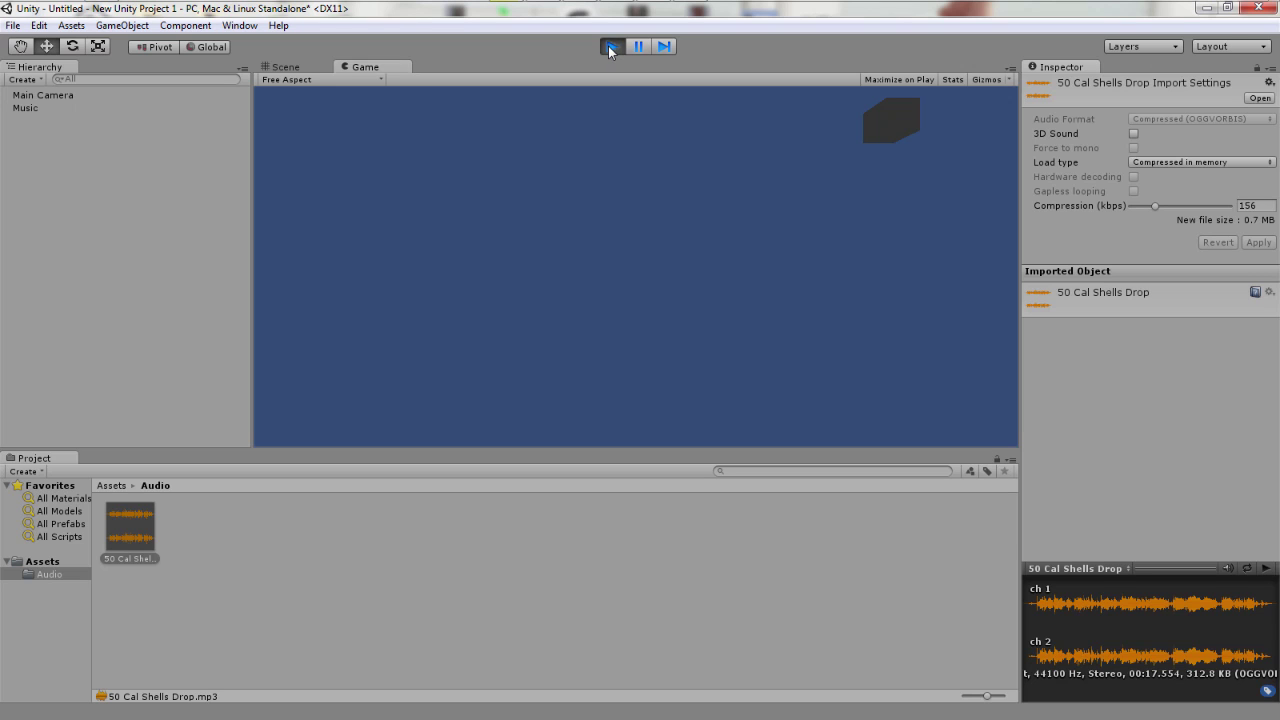
pyautogui.click(610, 46)
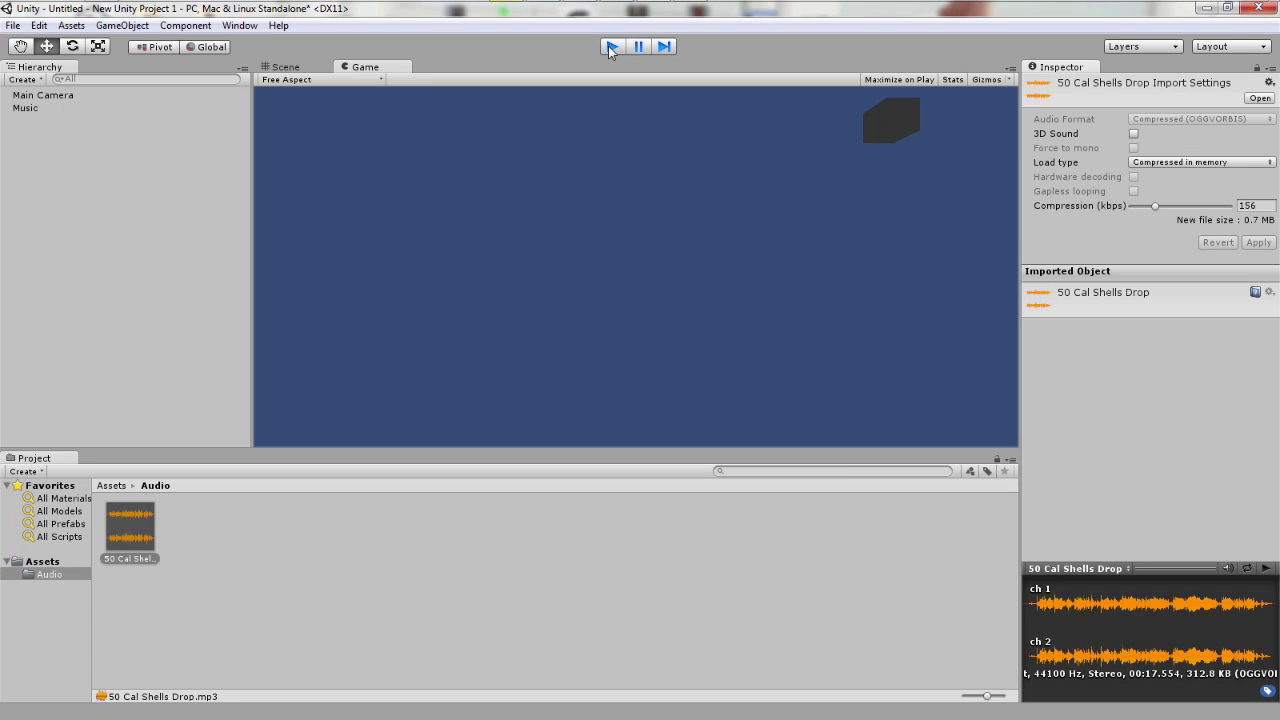
pyautogui.click(23, 110)
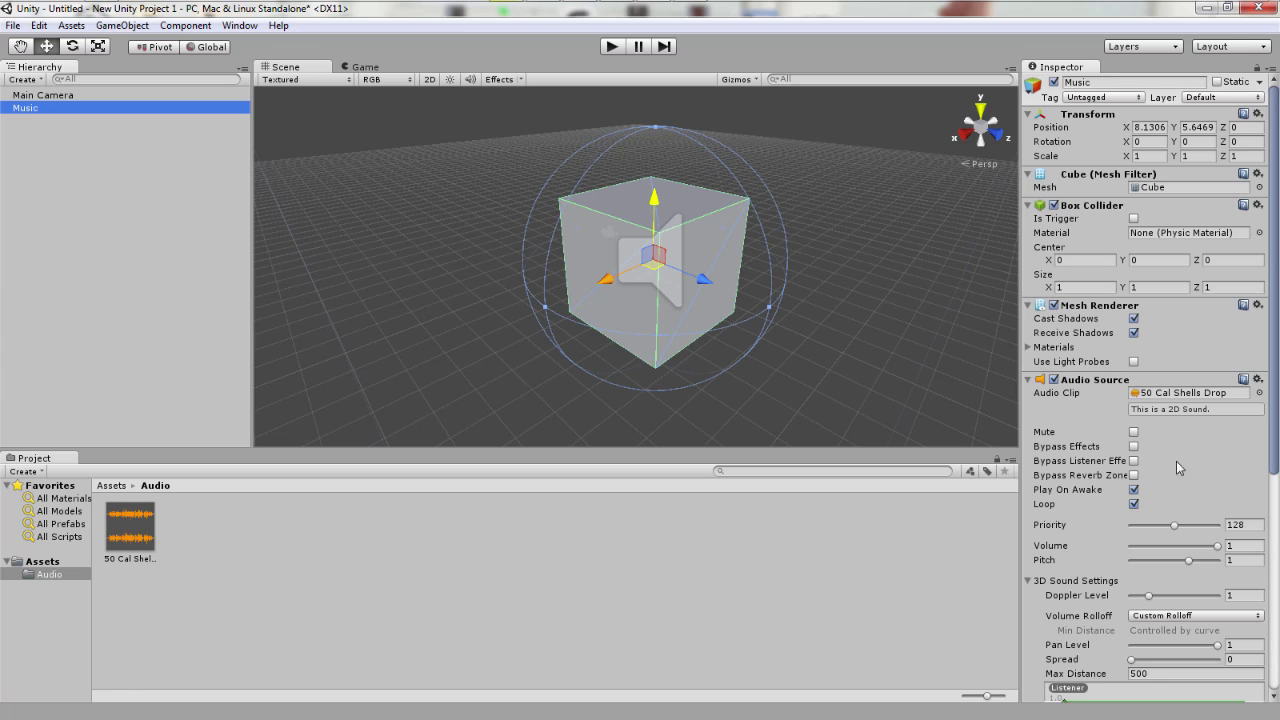
pyautogui.moveTo(1275, 418); pyautogui.dragTo(1262, 640)
# Collapse the Audio Source's 3D Sound Settings so only 2D settings with Pan 2D 0 show.
pyautogui.click(1045, 209)
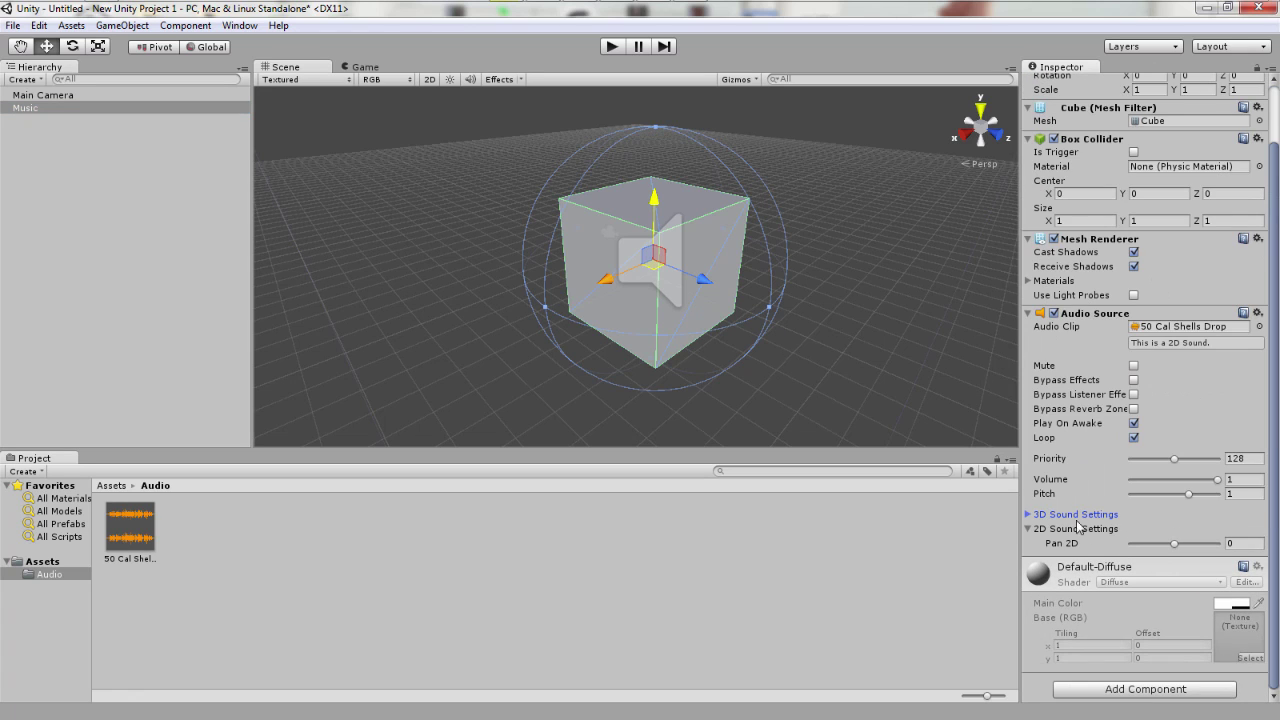